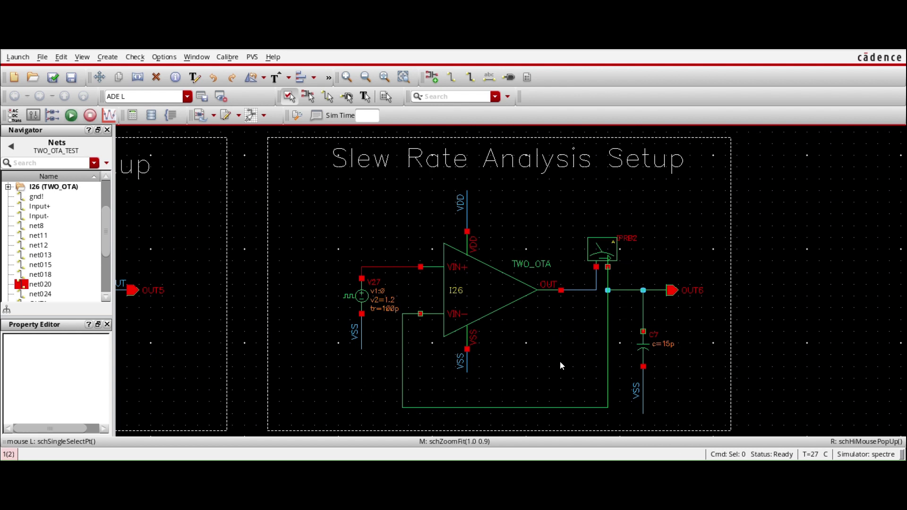
- Examine the voltage and pulse timing parameters of the V27 vpulse source in the slew rate setup
left_click(363, 297)
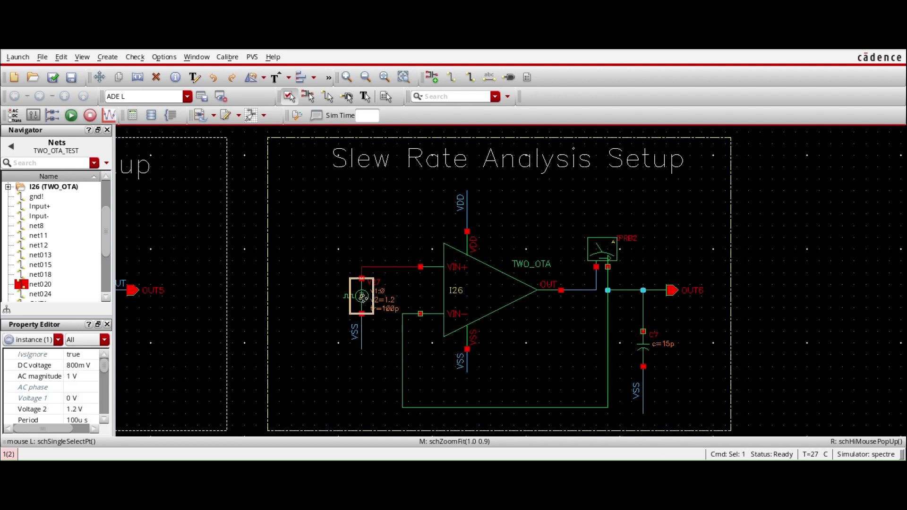
key("q")
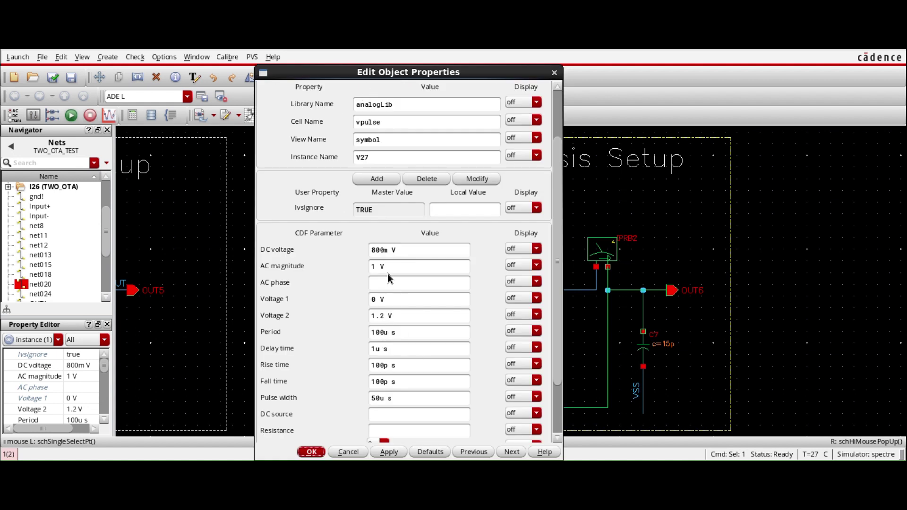
left_click_drag(373, 75, 369, 61)
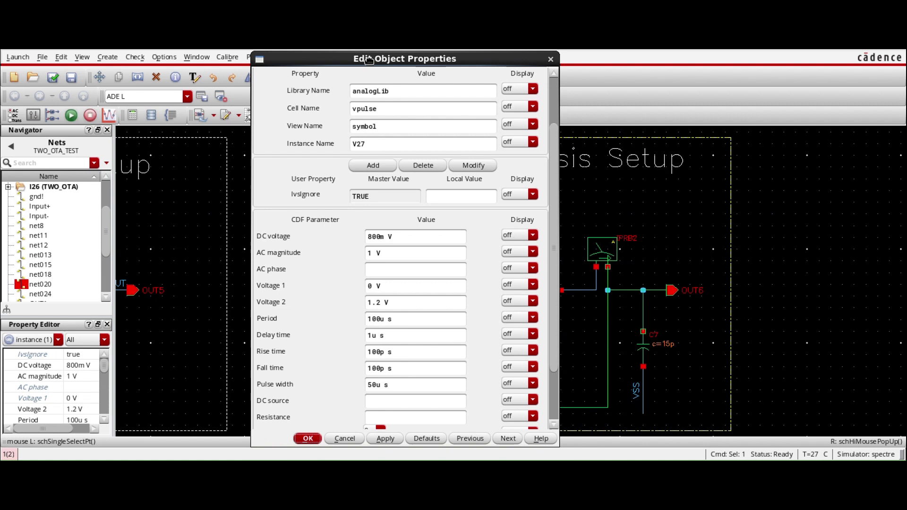
left_click_drag(397, 239, 365, 236)
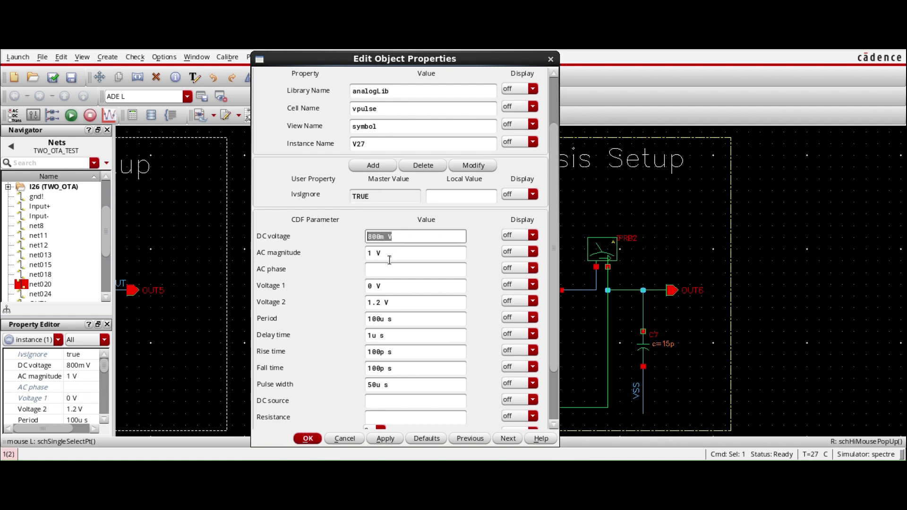
mouse_move(384, 255)
left_mouse_down()
mouse_move(368, 257)
mouse_move(374, 262)
left_mouse_up()
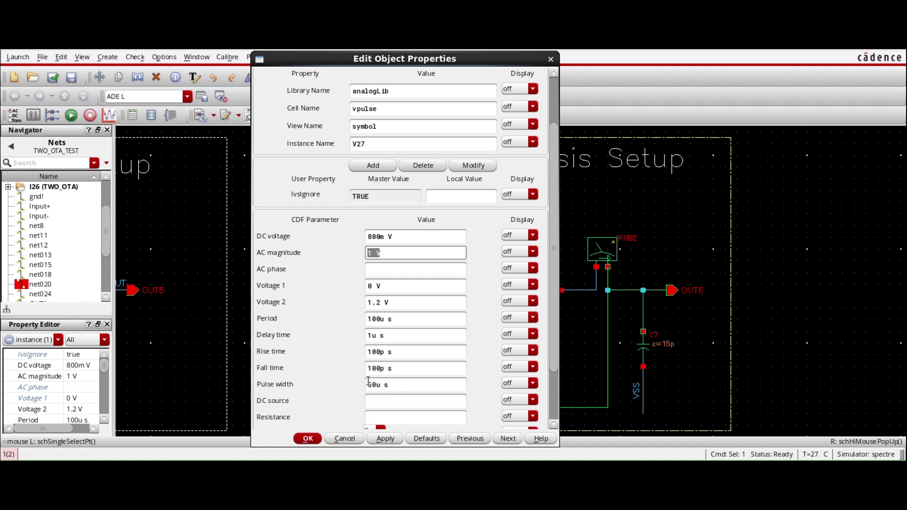
scroll(385, 365, "down", 2)
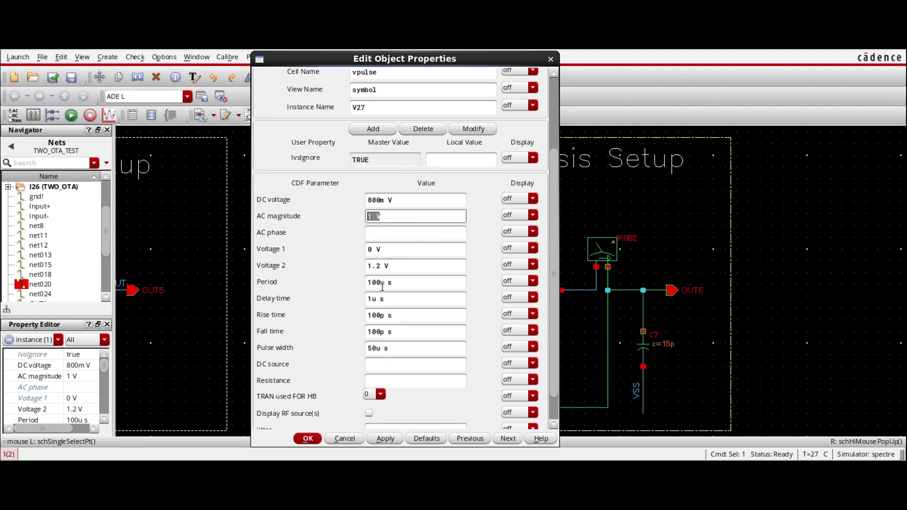
scroll(369, 359, "down", 2)
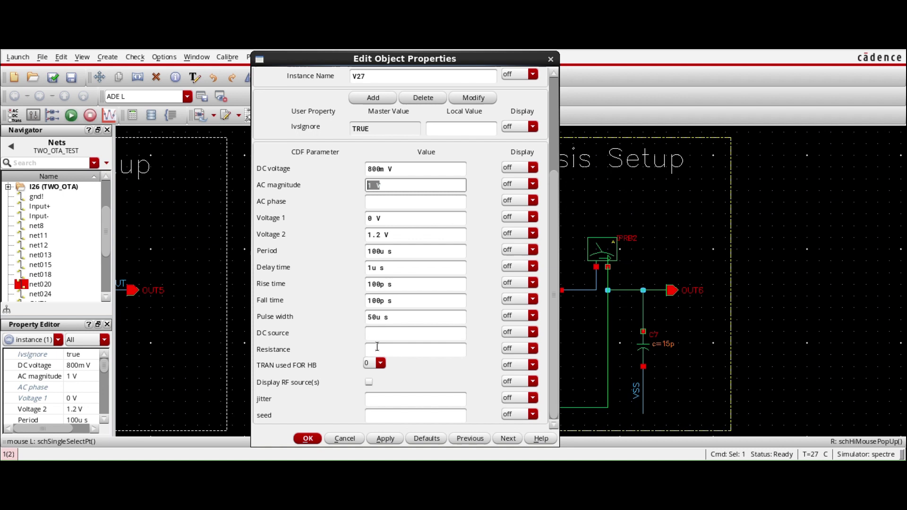
left_click(308, 439)
- Switch to the ADE L window and review the tran analysis settings, checking the stop time
left_click(425, 349)
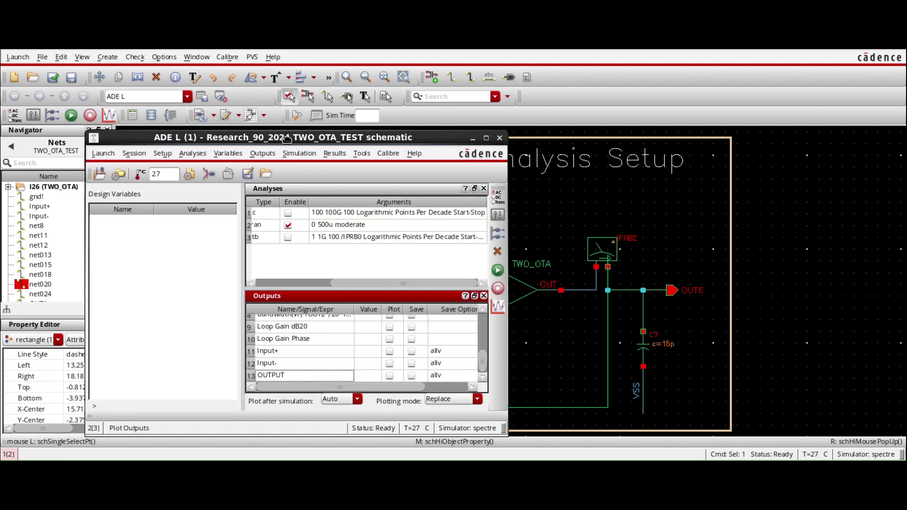
left_click_drag(287, 138, 404, 93)
left_click(411, 218)
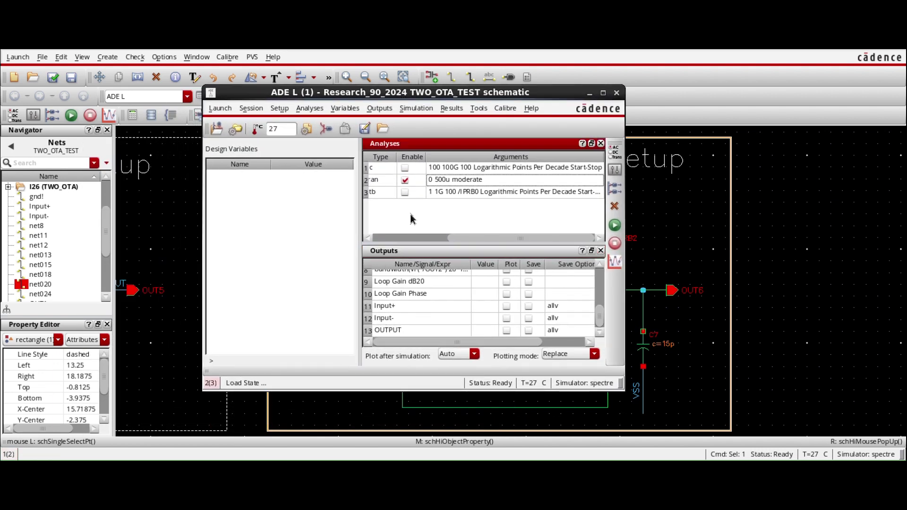
left_click(436, 181)
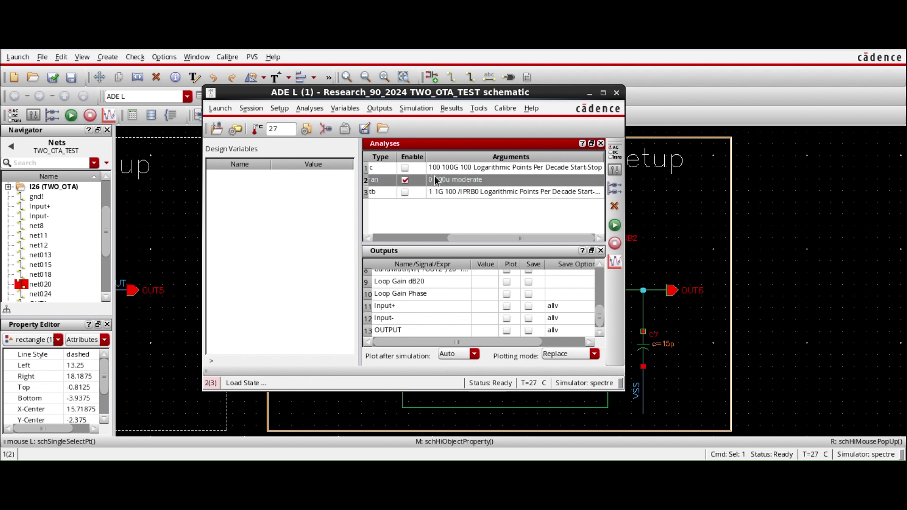
right_click(435, 181)
left_click(443, 178)
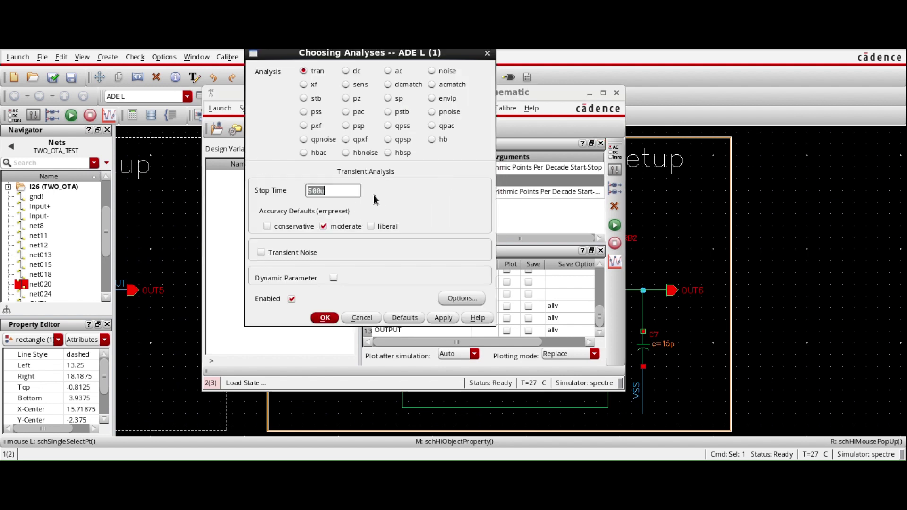
left_click(333, 188)
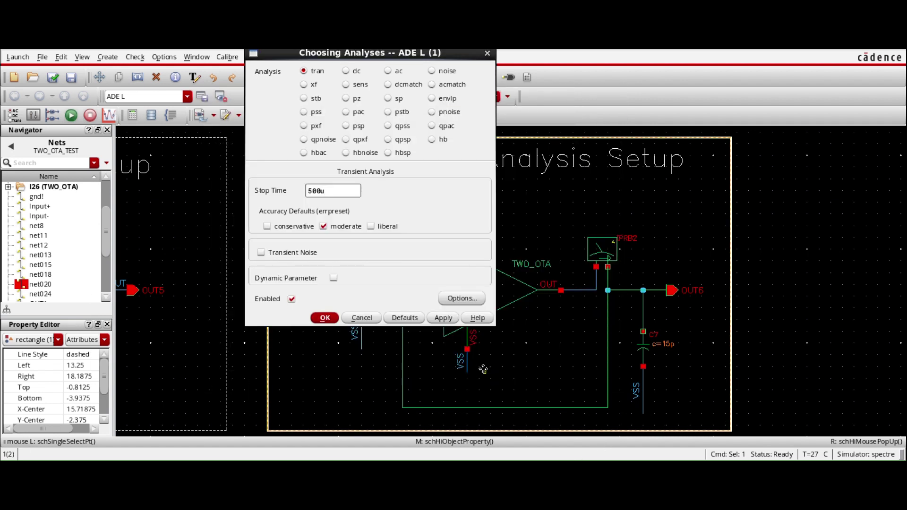
left_click_drag(362, 55, 586, 77)
left_click(307, 268)
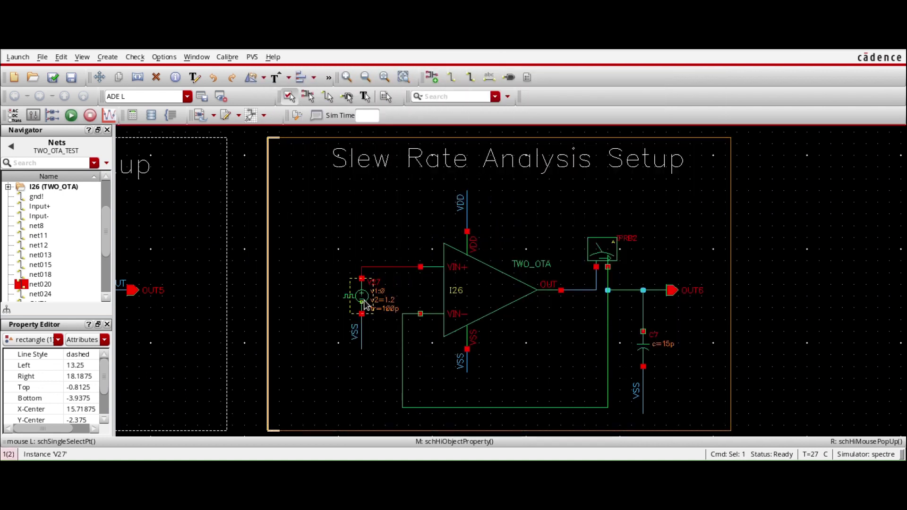
- Check the period in the V27 source's properties again and close them
left_click(366, 303)
key("q")
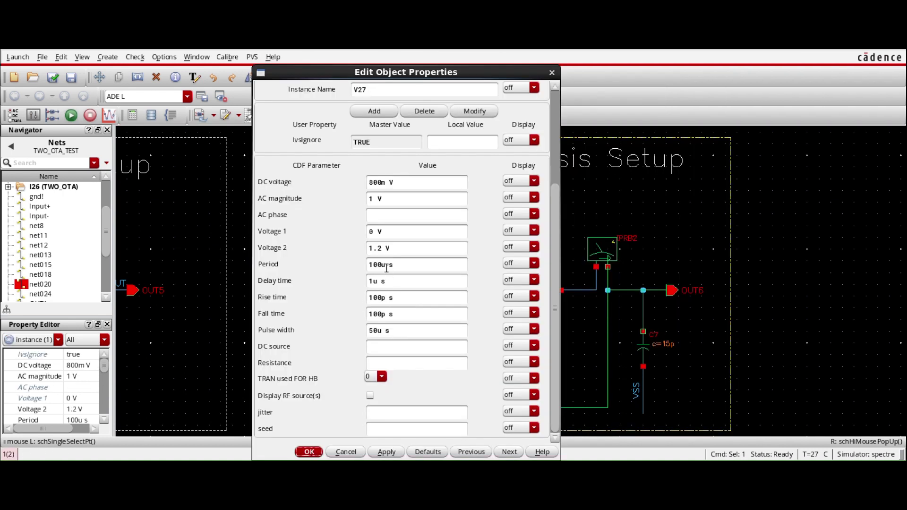
left_click(310, 452)
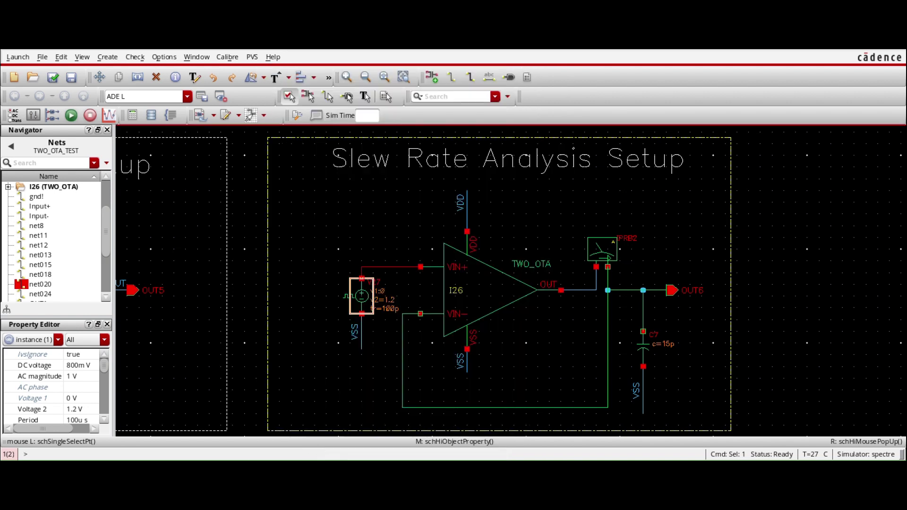
- Add the net between V27 and VIN+ and the OUT6 output pin to the plotted outputs by selecting them on the schematic
key("alt+Tab")
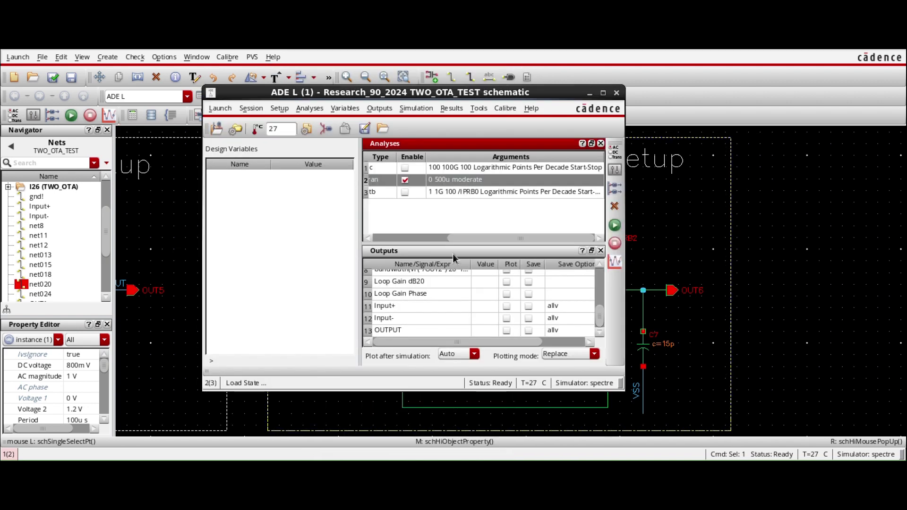
left_click_drag(455, 237, 410, 234)
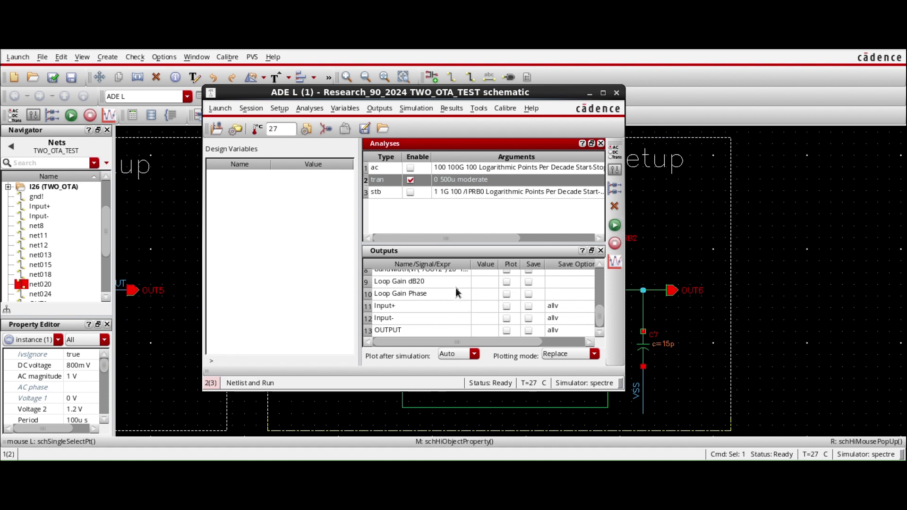
left_click(378, 109)
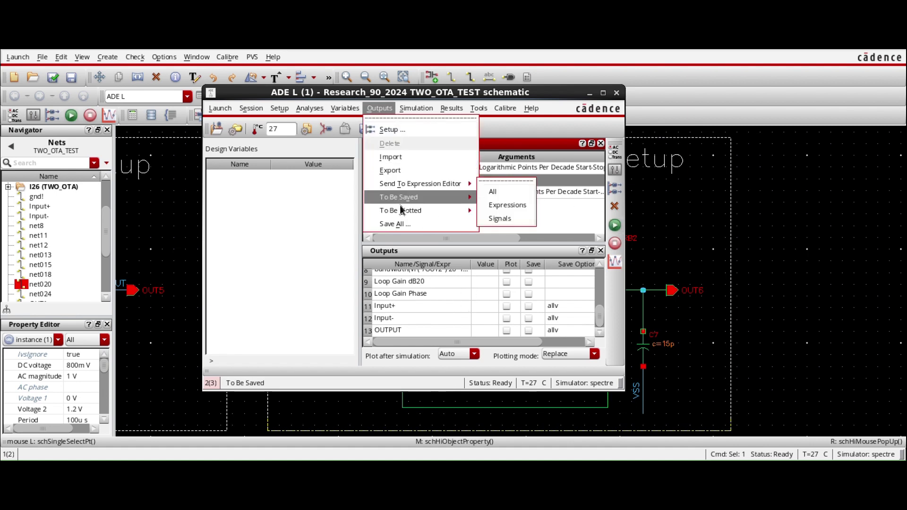
mouse_move(401, 209)
left_click(504, 224)
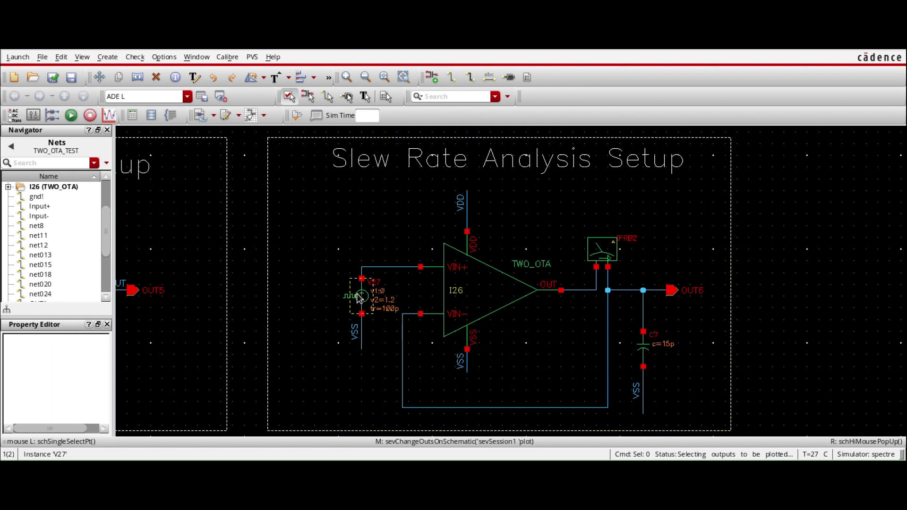
scroll(421, 289, "up", 3, "ctrl")
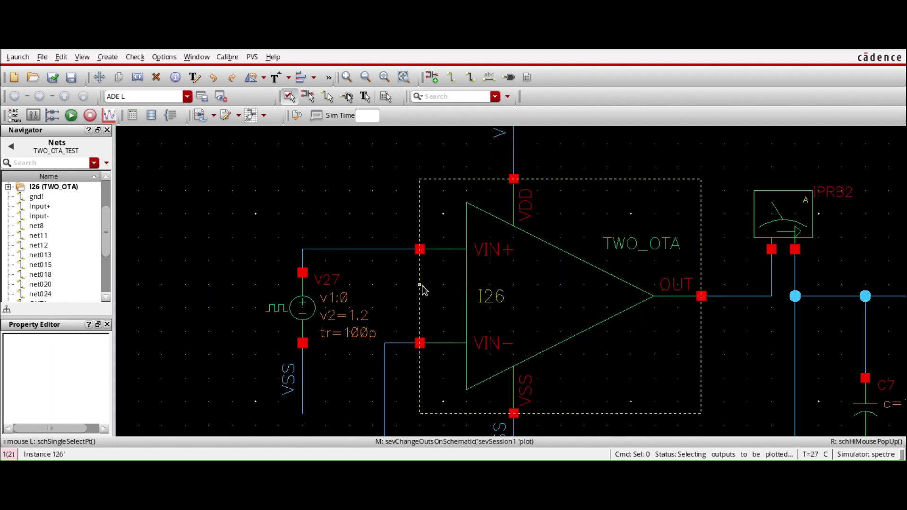
left_click(384, 249)
scroll(360, 279, "down", 3, "ctrl")
left_click(642, 290)
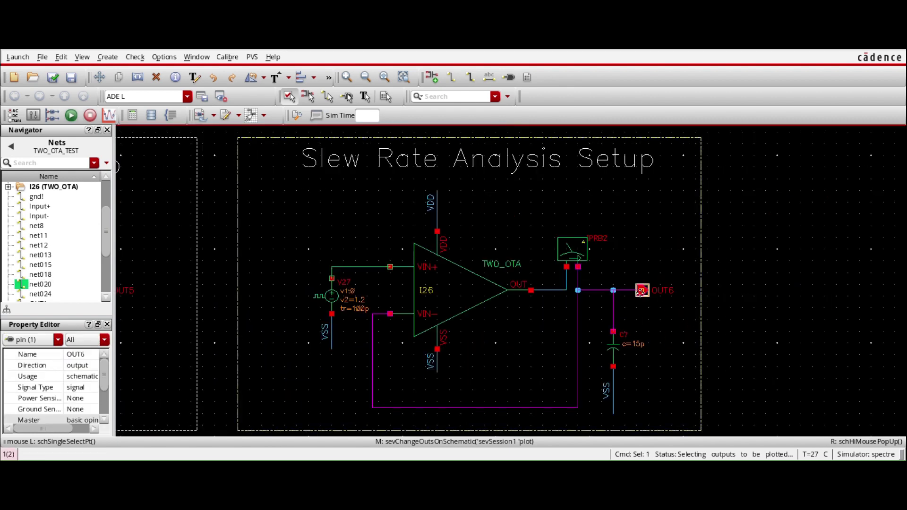
key("Escape")
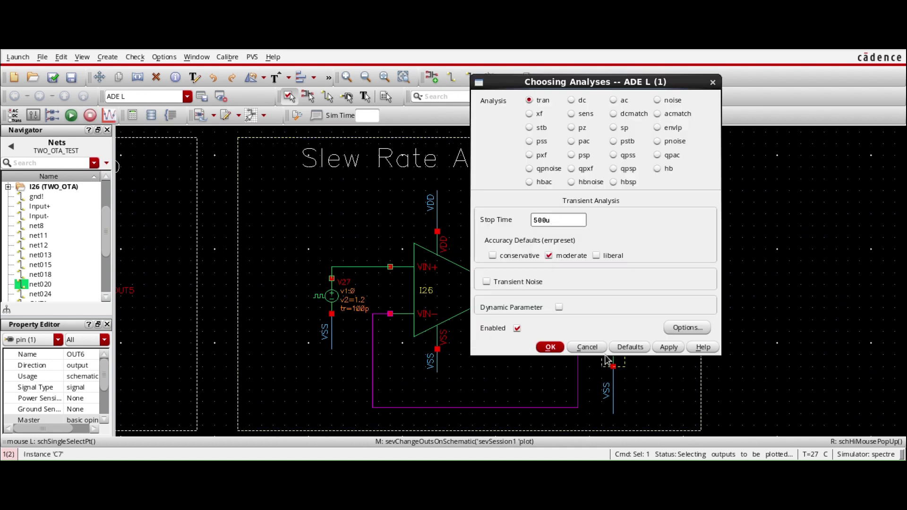
- Accept the transient analysis settings and run the simulation to plot the selected signals
left_click(547, 346)
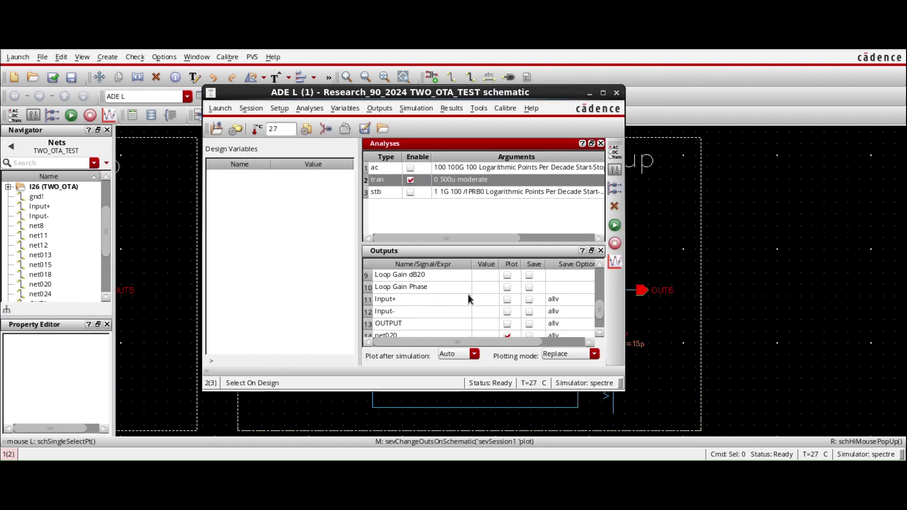
scroll(466, 292, "down", 1)
left_click(616, 226)
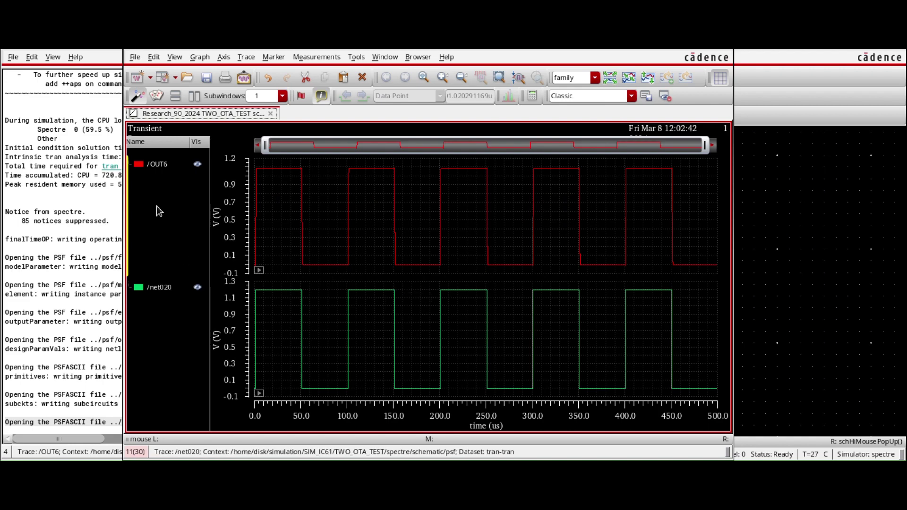
- Combine the /OUT6 and /net020 traces into a single strip
left_click(167, 290)
mouse_move(300, 212)
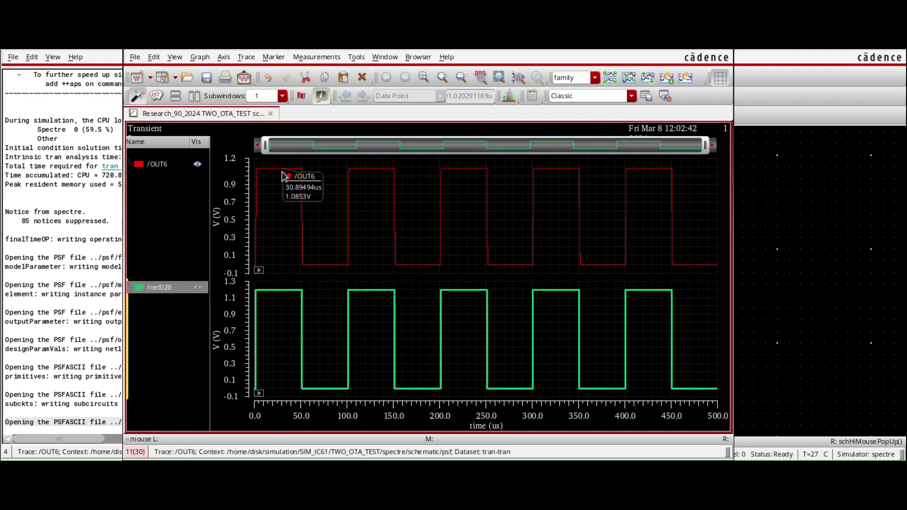
left_click(633, 78)
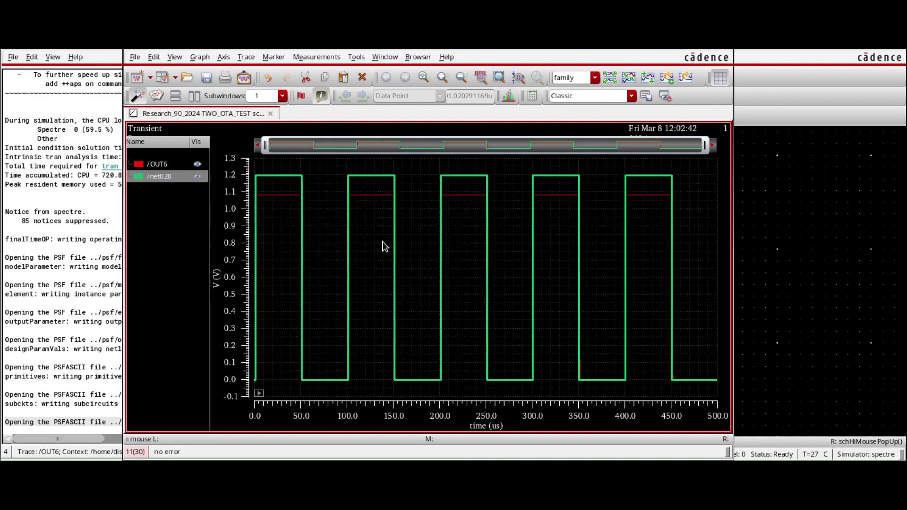
left_click(407, 217)
- Place a point marker on the first rising edge of /OUT6 at about 105 mV
left_click_drag(324, 165, 263, 405)
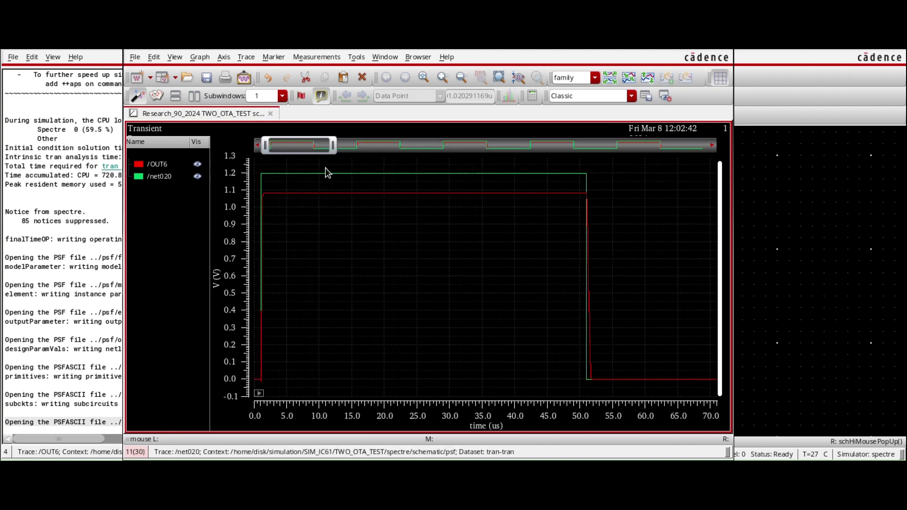
mouse_move(326, 168)
left_mouse_down()
mouse_move(230, 371)
mouse_move(233, 406)
left_mouse_up()
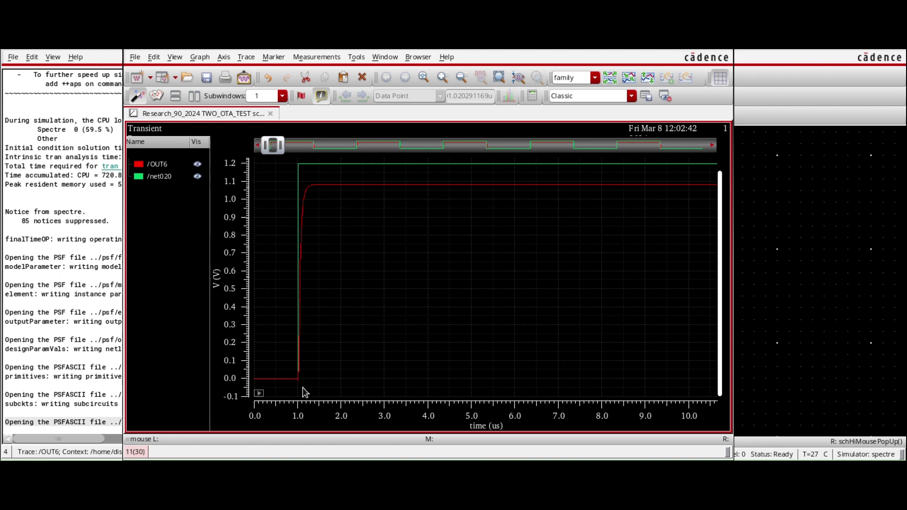
mouse_move(342, 163)
mouse_move(342, 159)
left_mouse_down()
mouse_move(276, 296)
mouse_move(259, 406)
left_mouse_up()
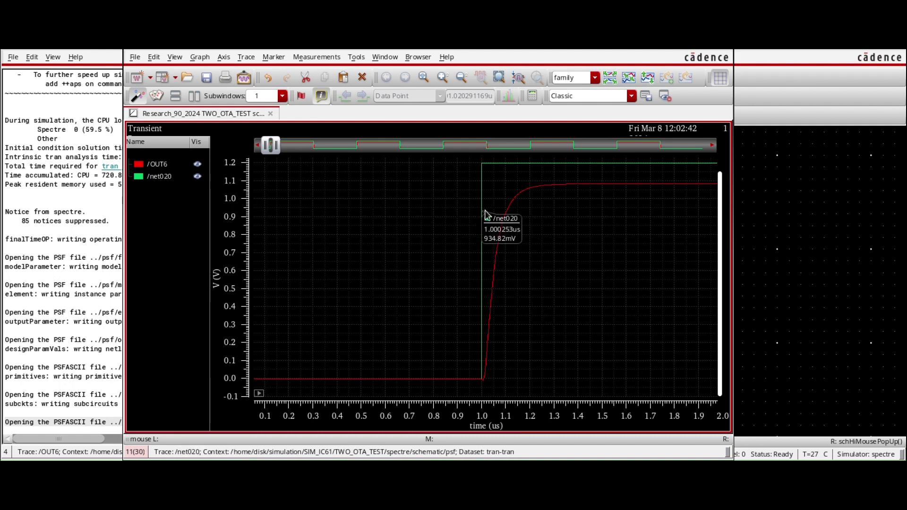
mouse_move(503, 241)
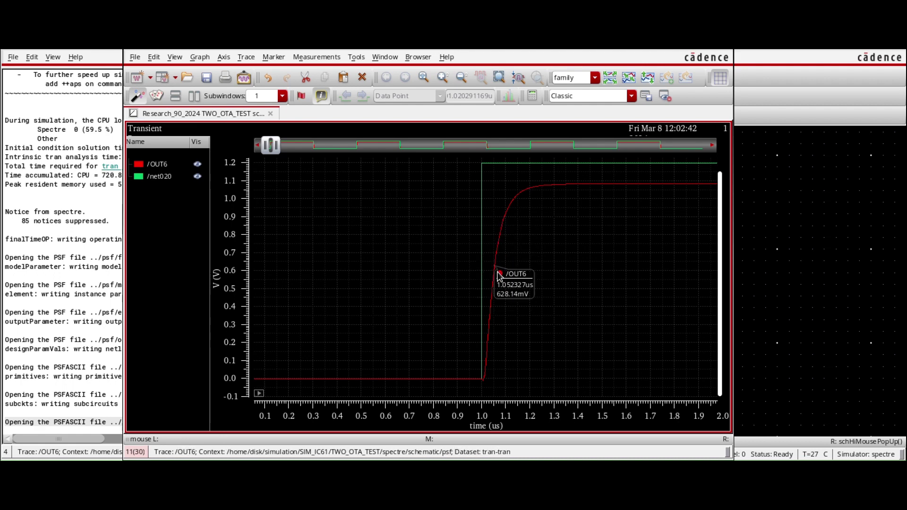
left_click(499, 253)
left_click(553, 271)
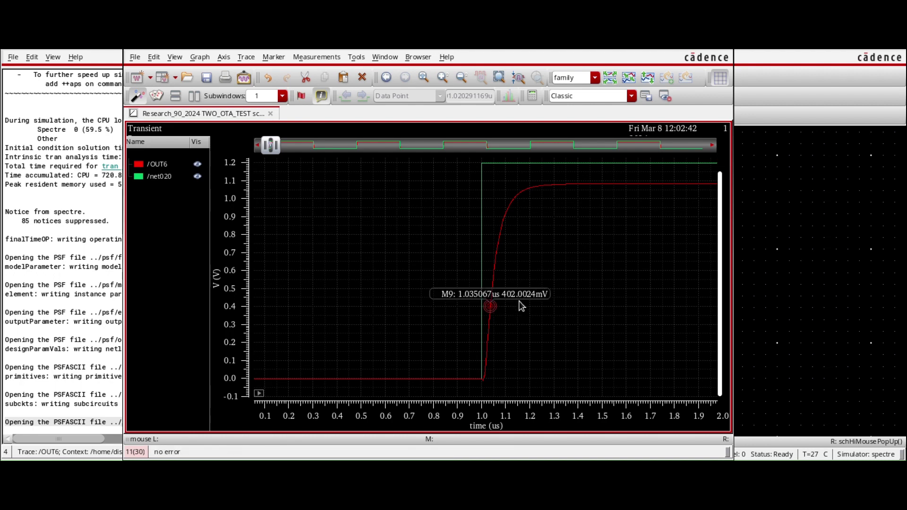
key("m")
left_click_drag(491, 319, 492, 339)
left_click_drag(556, 192, 454, 400)
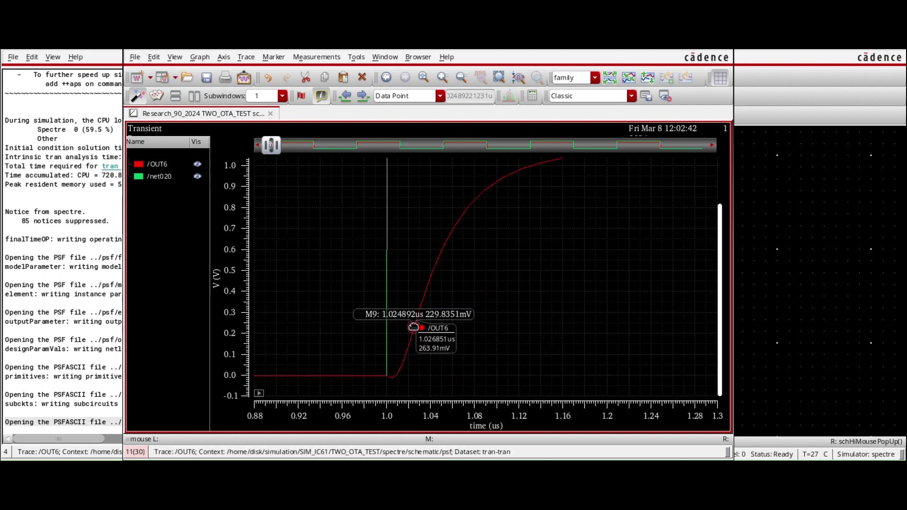
left_click_drag(415, 327, 405, 352)
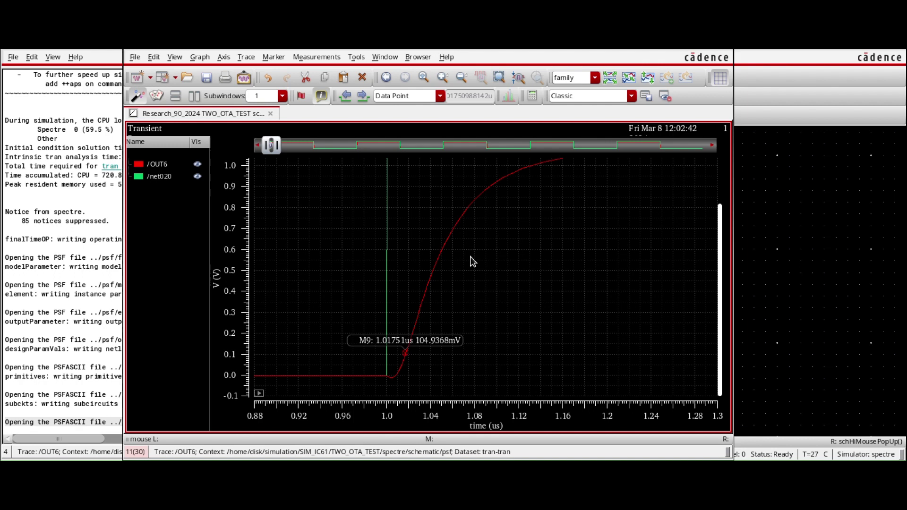
- Place a second point marker on the /OUT6 rising edge at about 884 mV and move both marker labels clear of the curve
key("m")
left_click_drag(462, 237, 496, 186)
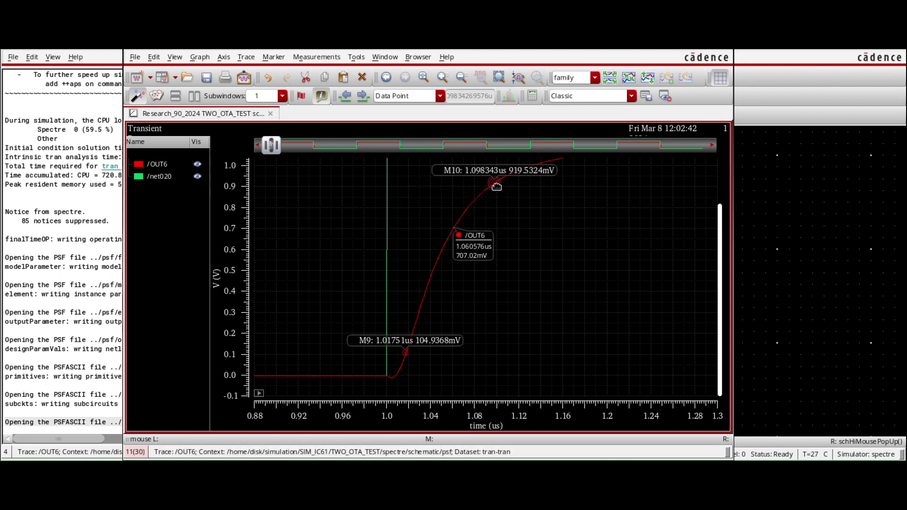
left_click_drag(446, 341, 541, 346)
mouse_move(439, 171)
left_mouse_down()
mouse_move(503, 191)
mouse_move(546, 221)
left_mouse_up()
mouse_move(494, 183)
left_mouse_down()
mouse_move(485, 190)
mouse_move(604, 216)
left_mouse_up()
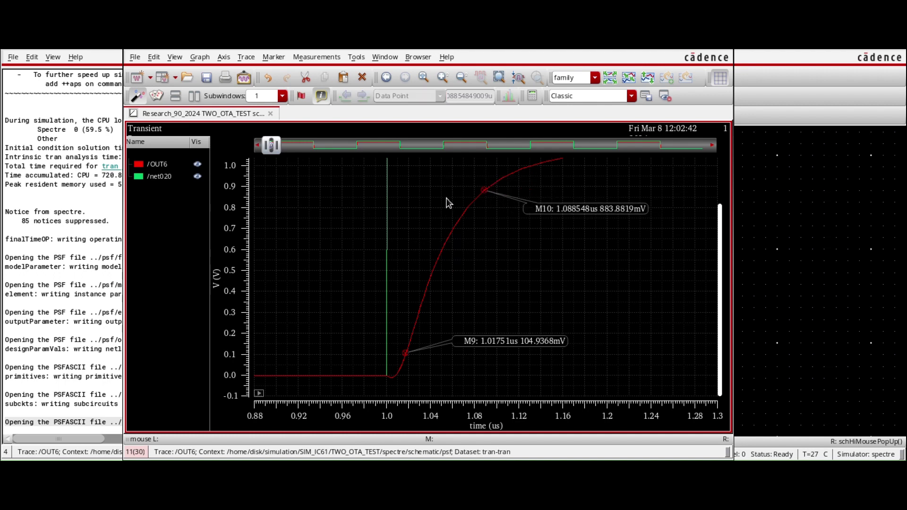
- Move the upper point marker further up the /OUT6 rising edge to about 968 mV and keep its label clear of the curve
left_click(460, 79)
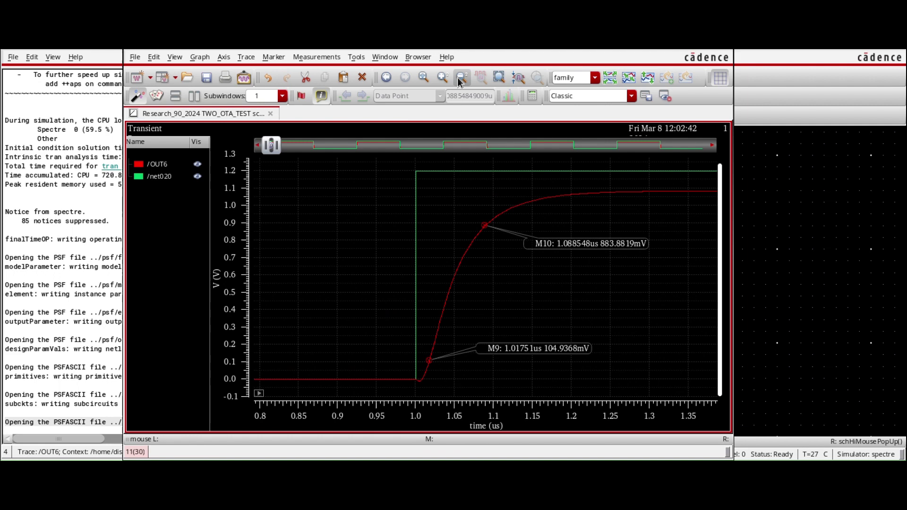
mouse_move(482, 224)
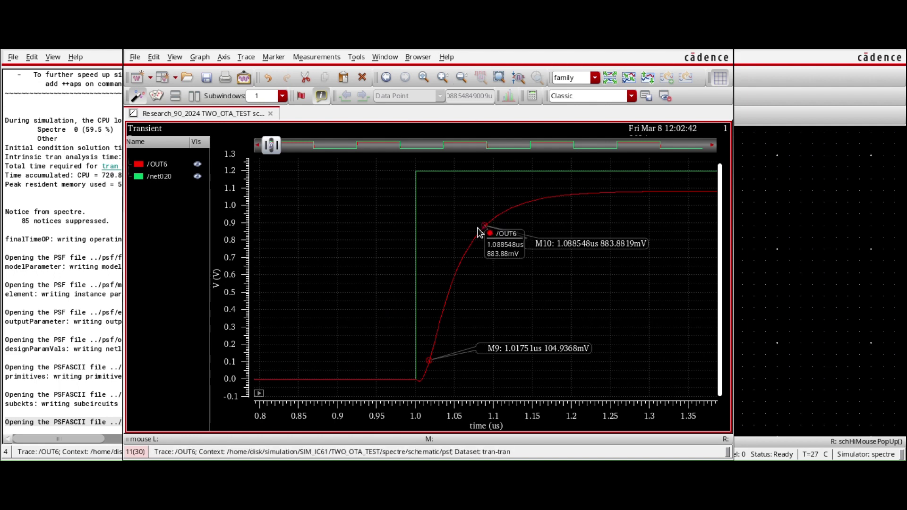
left_click_drag(483, 225, 520, 204)
mouse_move(602, 205)
left_mouse_down()
mouse_move(531, 208)
mouse_move(492, 221)
mouse_move(631, 239)
mouse_move(635, 228)
left_mouse_up()
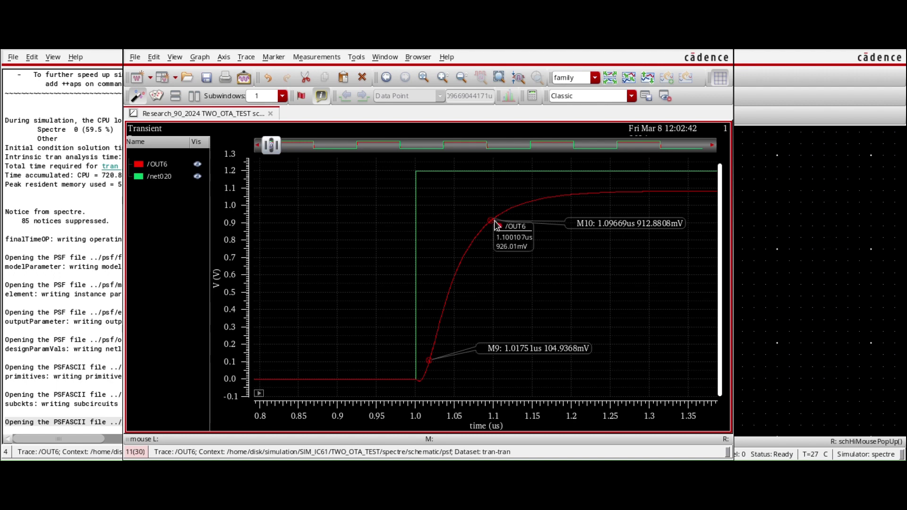
mouse_move(491, 220)
left_mouse_down()
mouse_move(548, 208)
mouse_move(591, 227)
left_mouse_up()
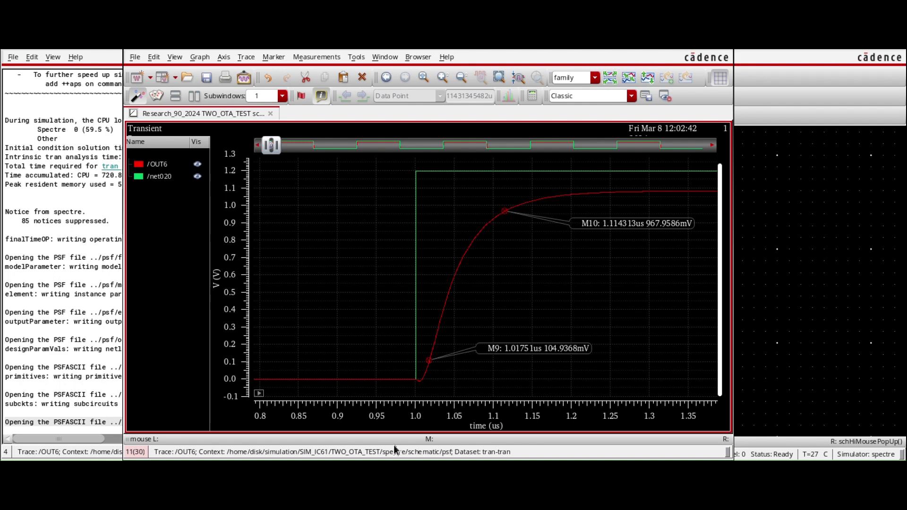
- Switch to Excel, create a blank workbook and move its window aside over the waveform plot
key("super")
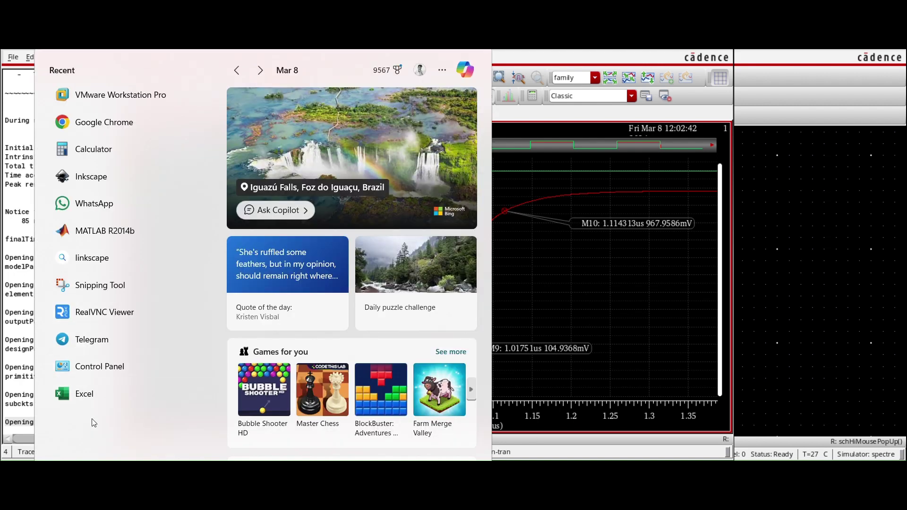
left_click(89, 396)
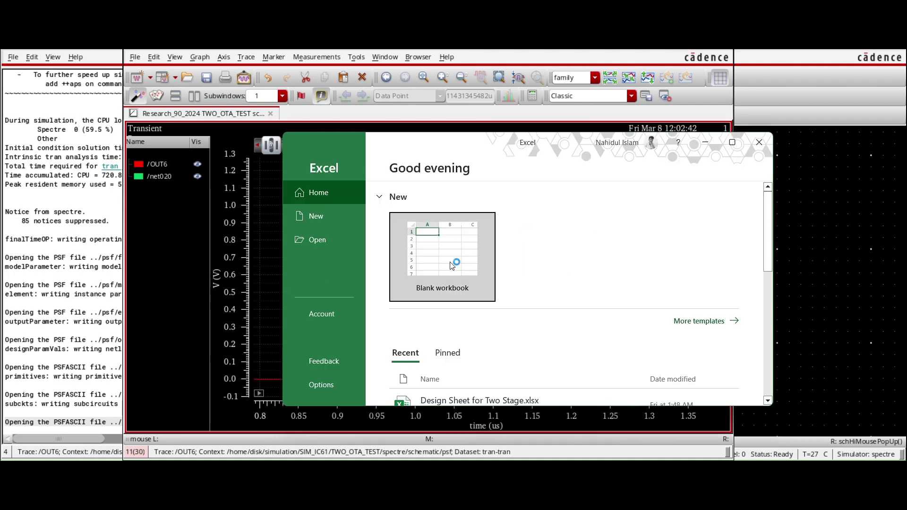
left_click(450, 265)
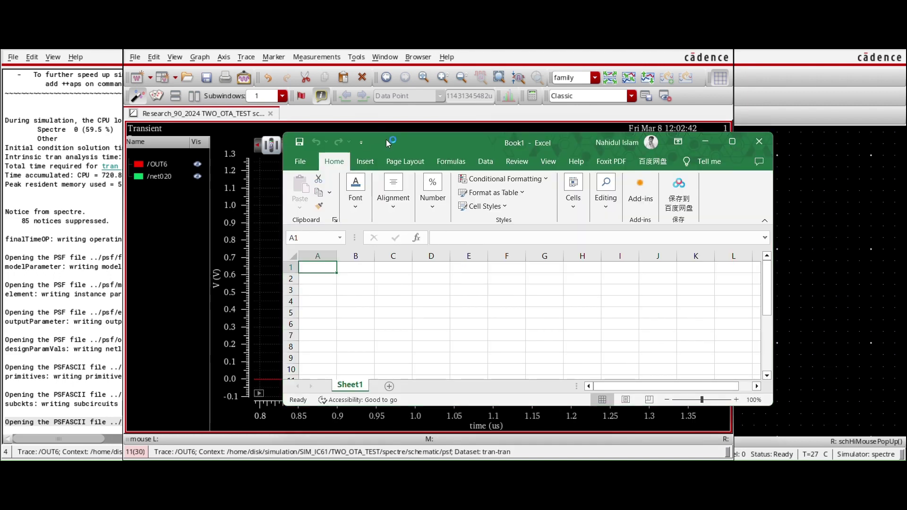
left_click(764, 120)
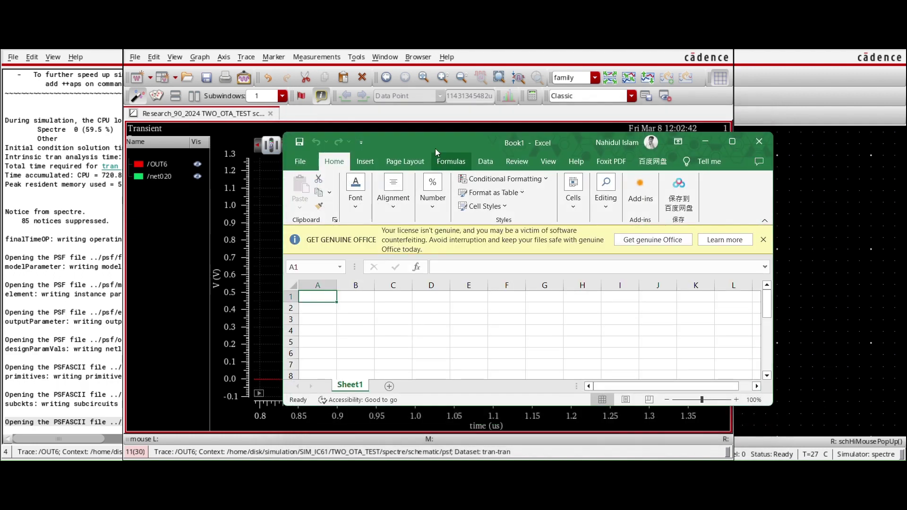
left_click_drag(435, 149, 578, 109)
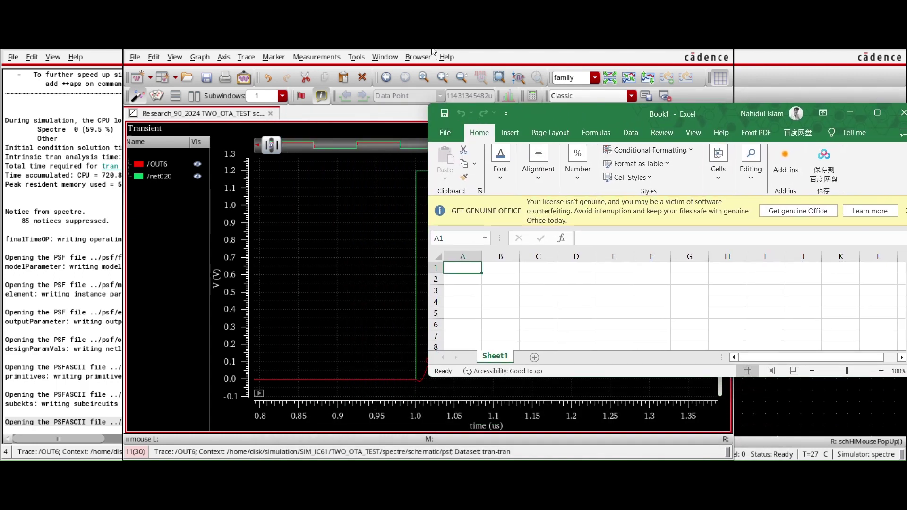
- Enter the row labels Y2, Y1, X2 and X1 in cells A1 to A4
double_click(460, 269)
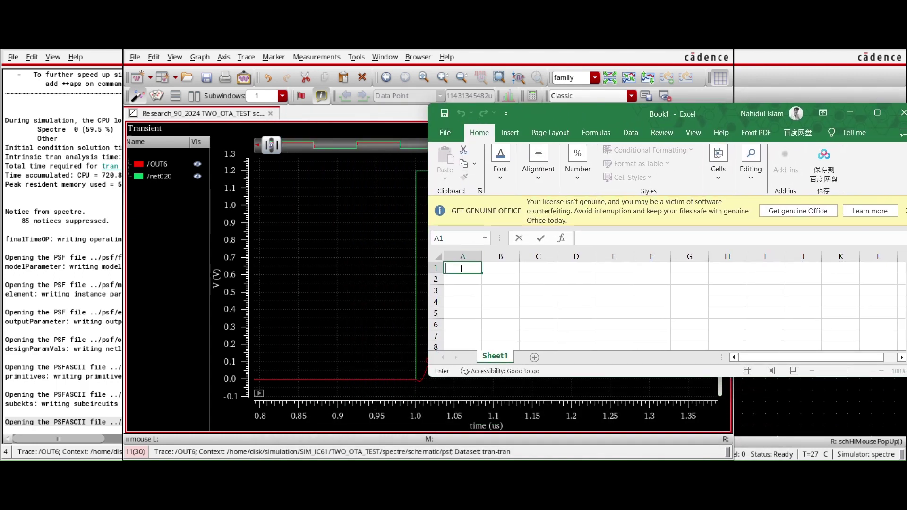
type("y2")
left_click(453, 279)
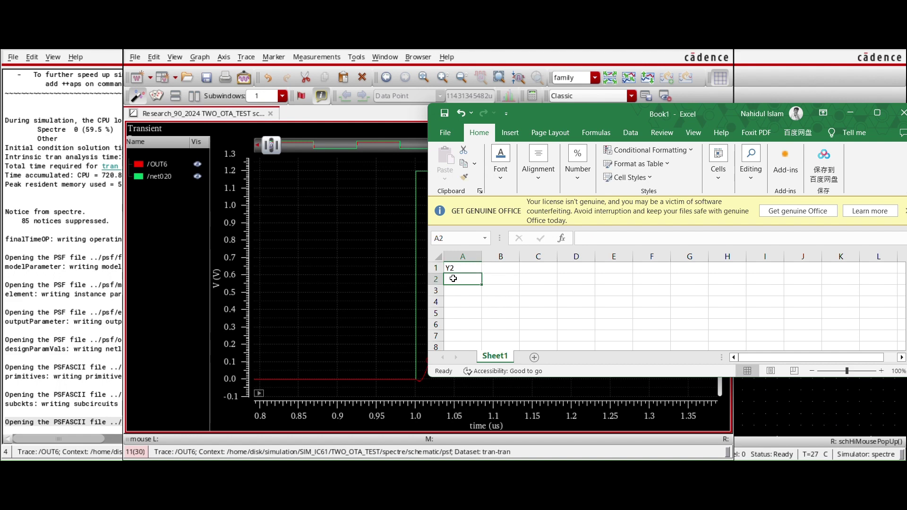
type("Y1")
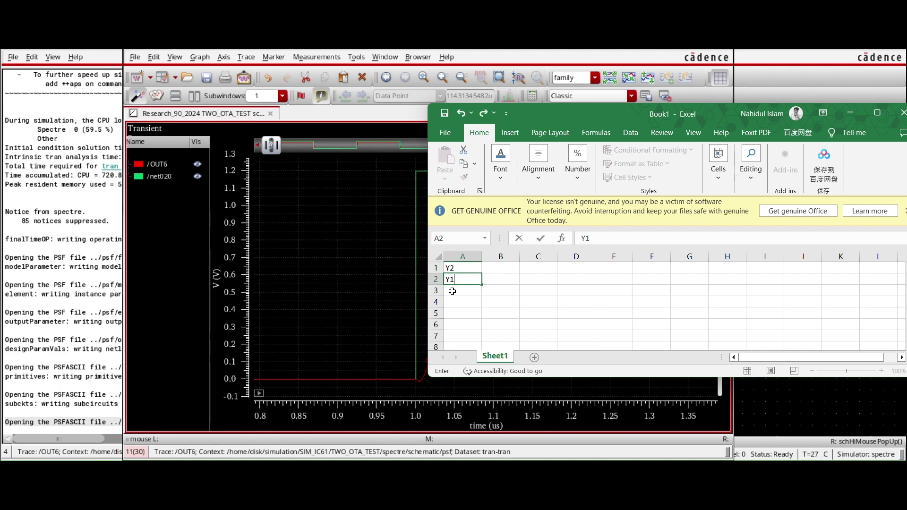
double_click(452, 291)
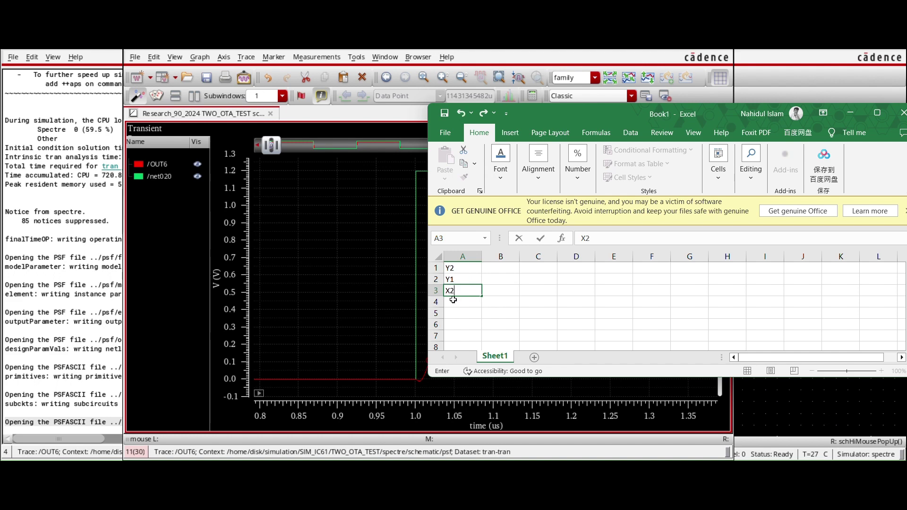
left_click(454, 300)
type("X1")
left_click(505, 311)
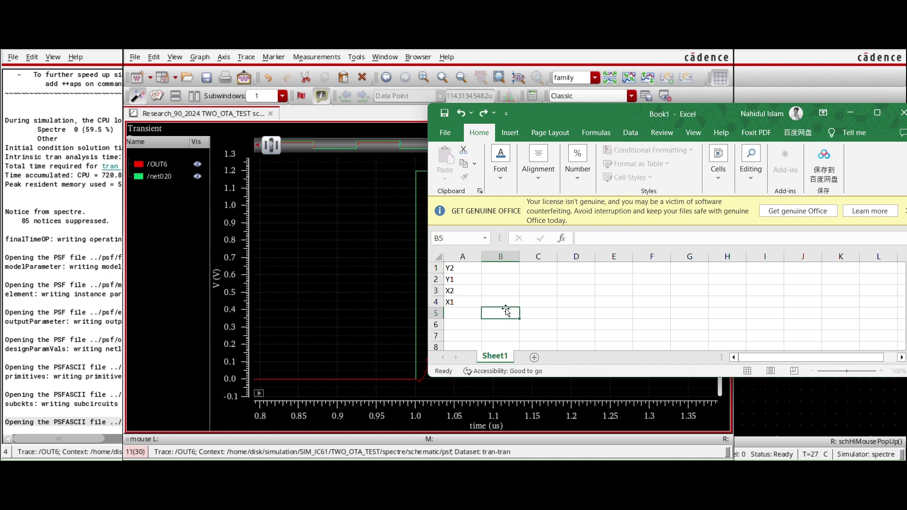
- Enter the upper marker's voltage, 967.5e-03, beside Y2 in cell B1
left_click(507, 272)
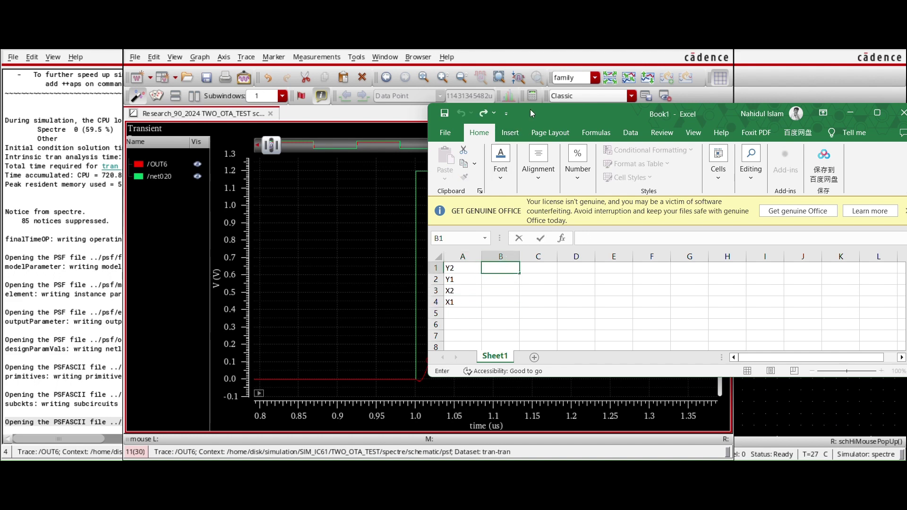
left_click_drag(531, 109, 451, 241)
double_click(423, 400)
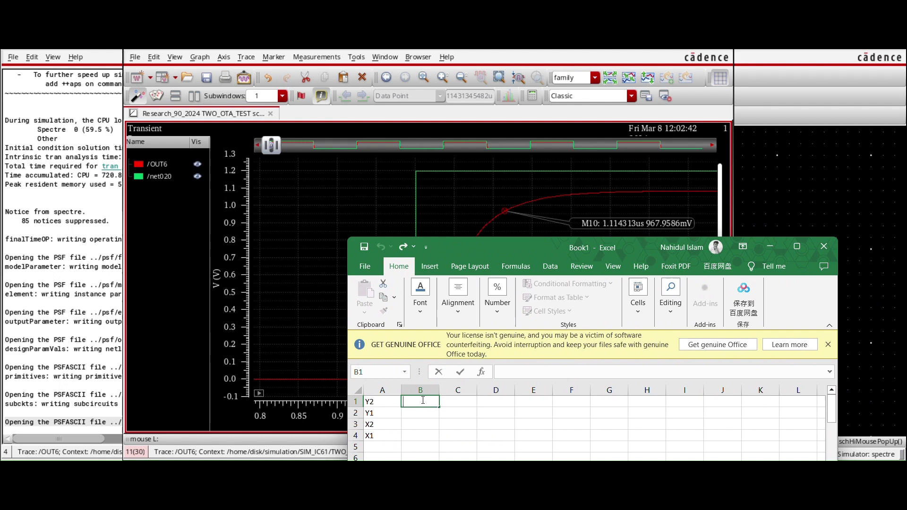
type("967.5e-03")
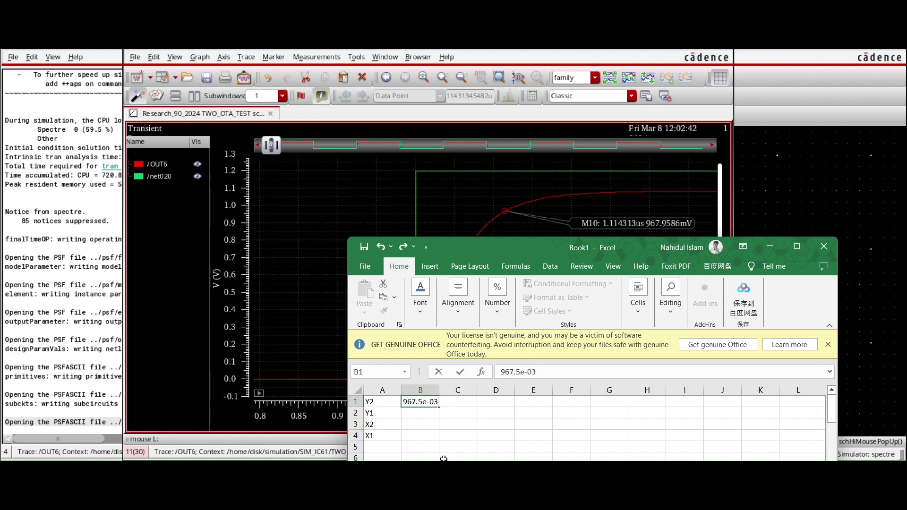
key("Return")
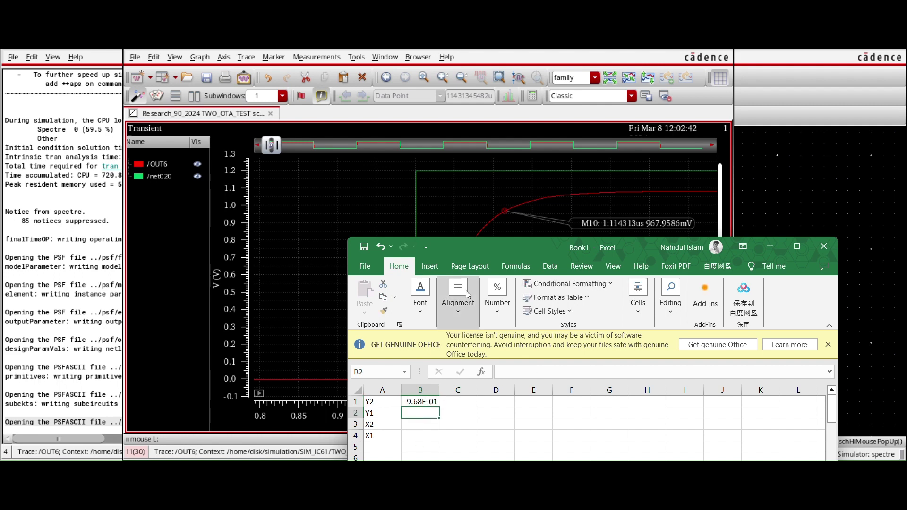
- Enter the lower marker's voltage, 104.9e-03, beside Y1 in cell B2
mouse_move(467, 245)
left_mouse_down()
mouse_move(472, 369)
mouse_move(180, 101)
mouse_move(115, 115)
mouse_move(121, 163)
mouse_move(228, 120)
mouse_move(421, 143)
mouse_move(524, 332)
mouse_move(507, 391)
mouse_move(535, 277)
mouse_move(503, 155)
left_mouse_up()
type("104")
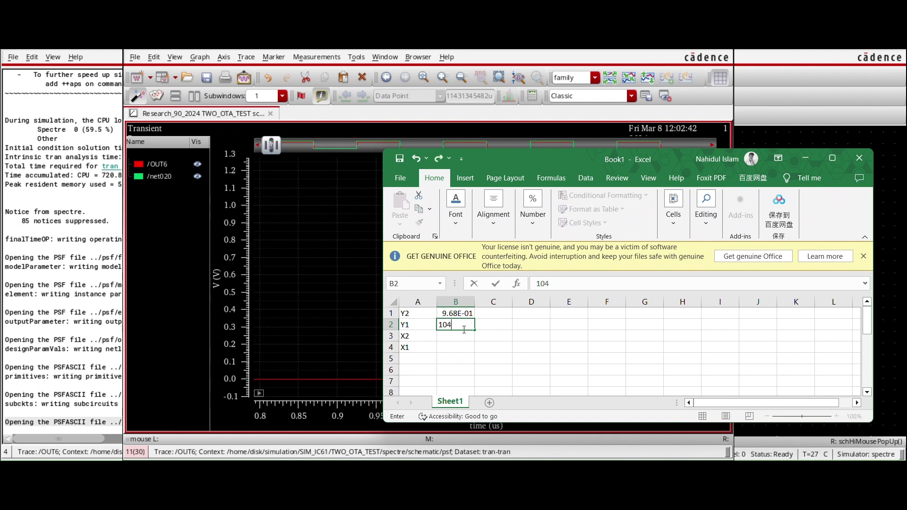
left_click_drag(484, 159, 398, 160)
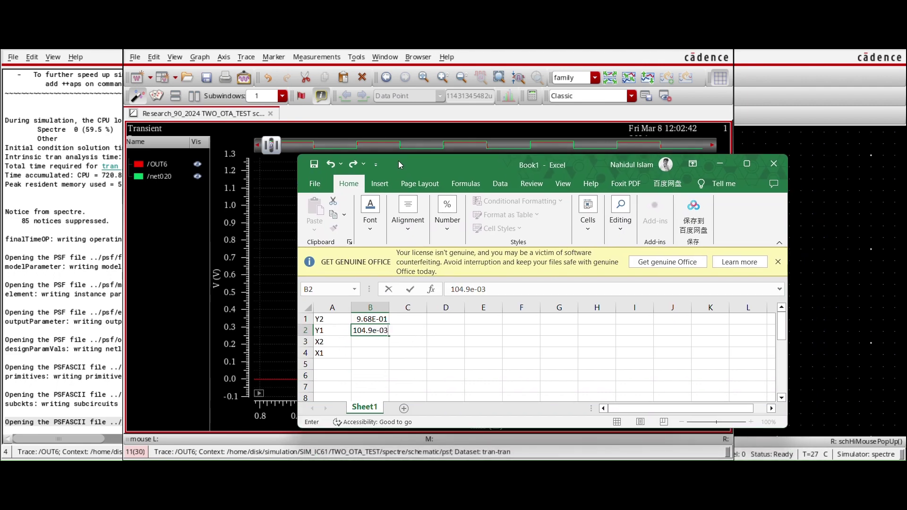
key("Return")
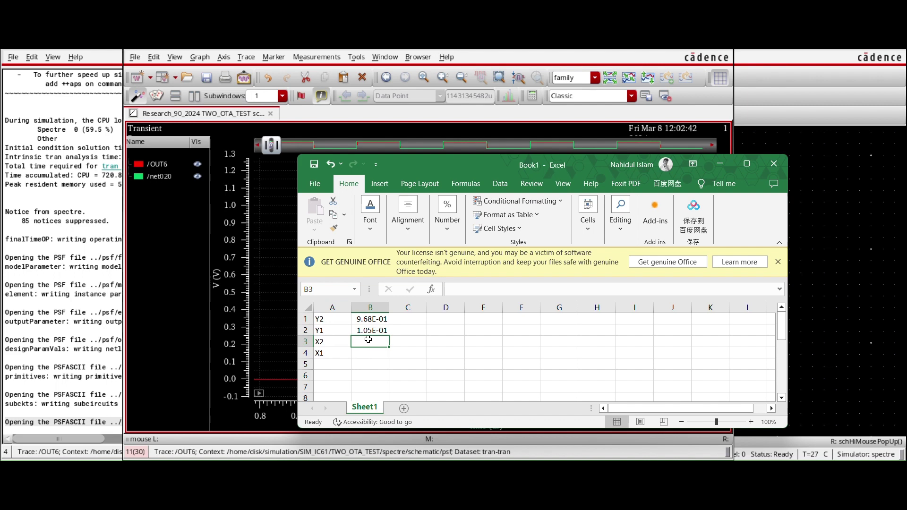
- Enter the upper marker's time, 1.11, beside X2 in cell B3
left_click_drag(401, 163, 437, 301)
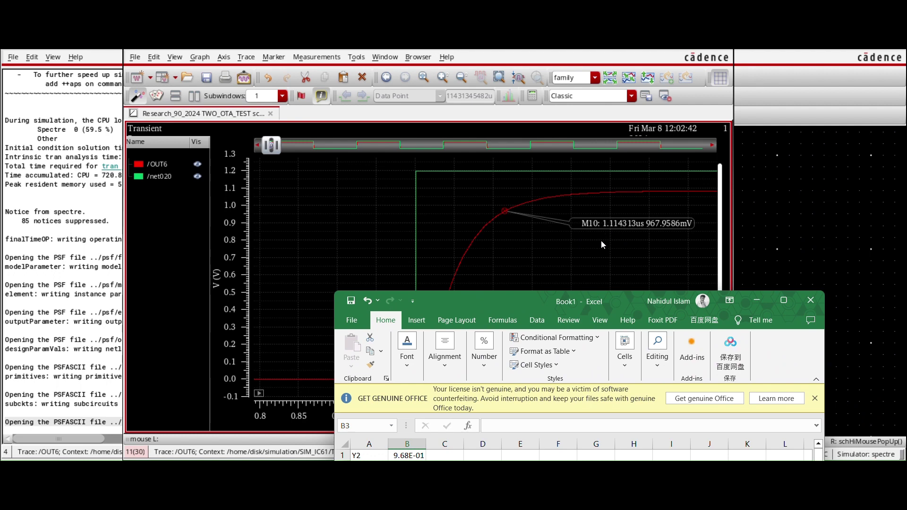
left_click_drag(528, 309, 499, 134)
type("1")
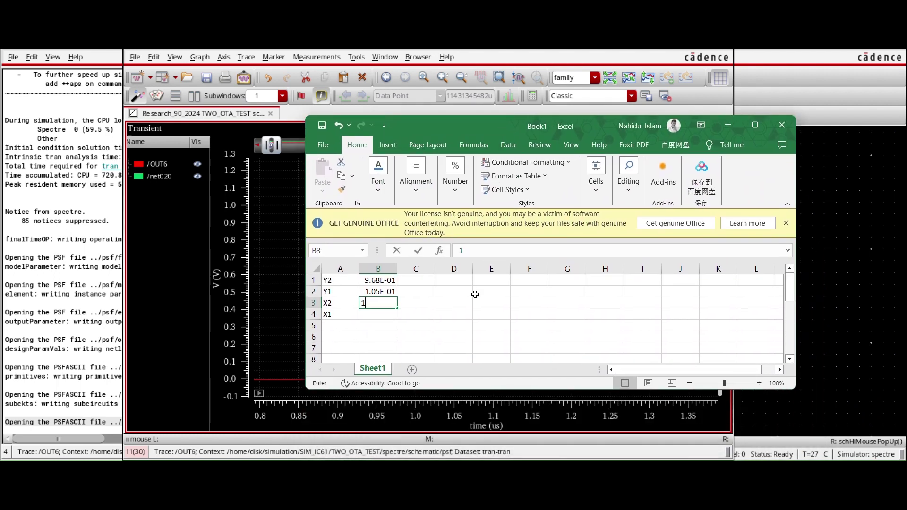
type(".11")
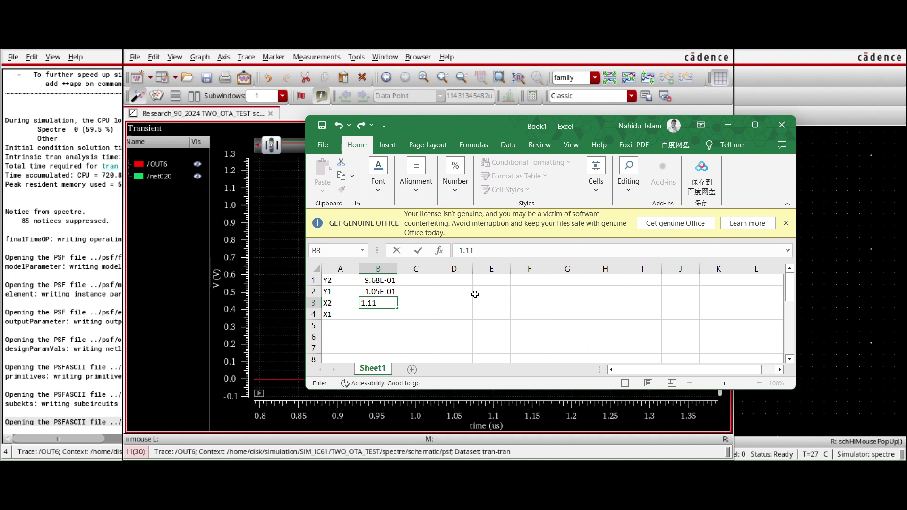
left_click(416, 340)
- Add the unit uS beside the X2 value and V beside the Y2 and Y1 values in column C
left_click(411, 304)
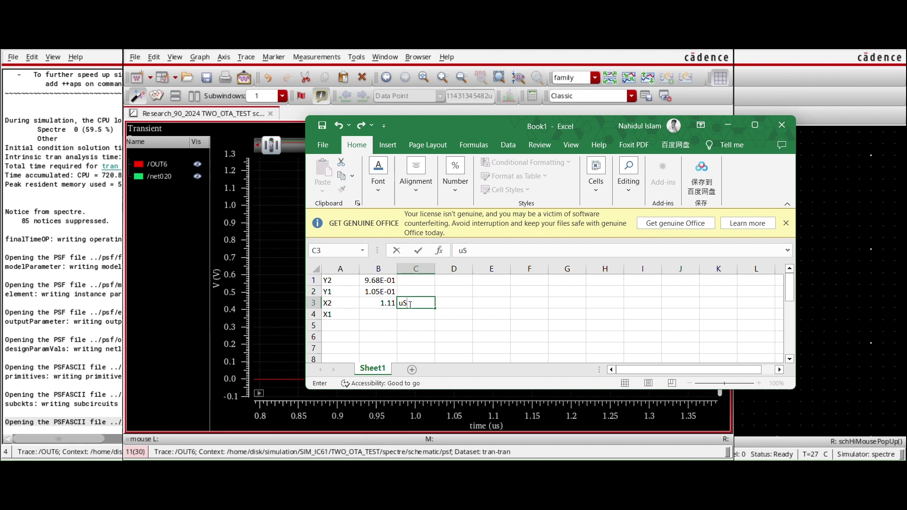
type("uS")
left_click(410, 281)
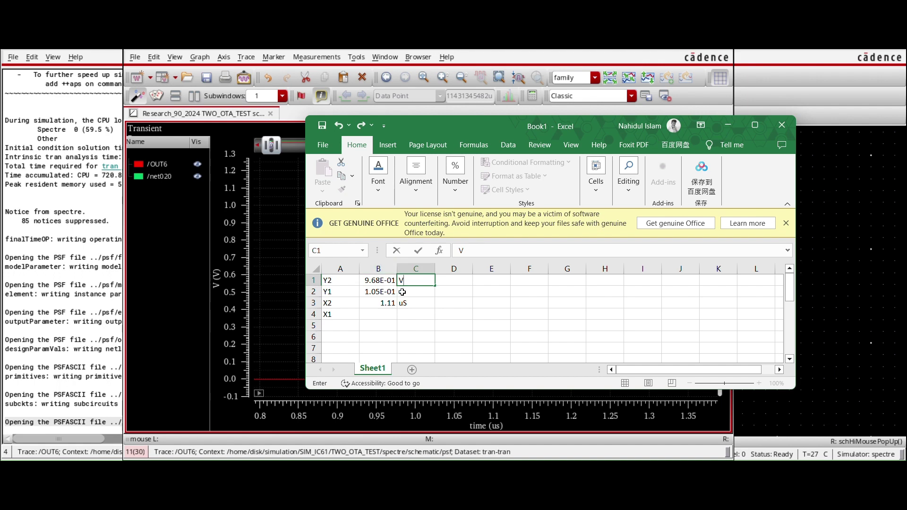
double_click(412, 292)
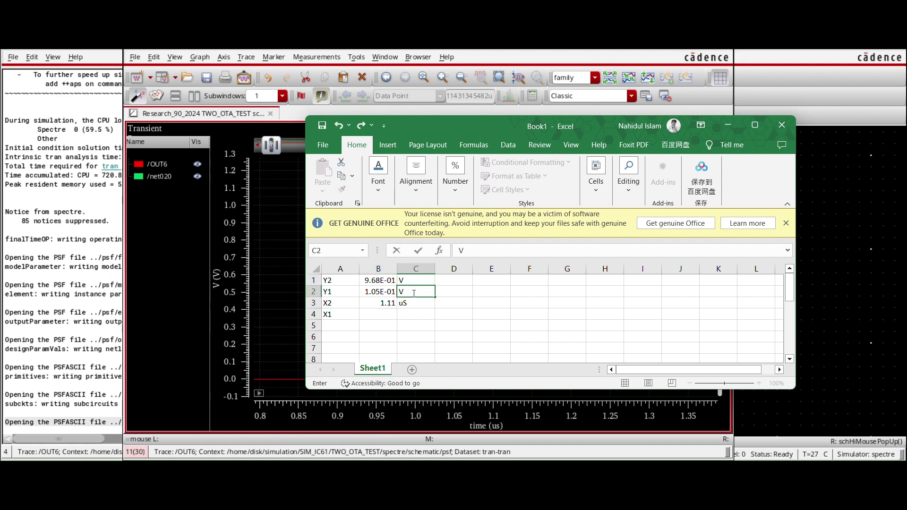
type("V")
left_click(415, 337)
- Enter the lower marker's time, 1.01, beside X1 in cell B4 with the unit uS in C4
left_click_drag(429, 127, 381, 110)
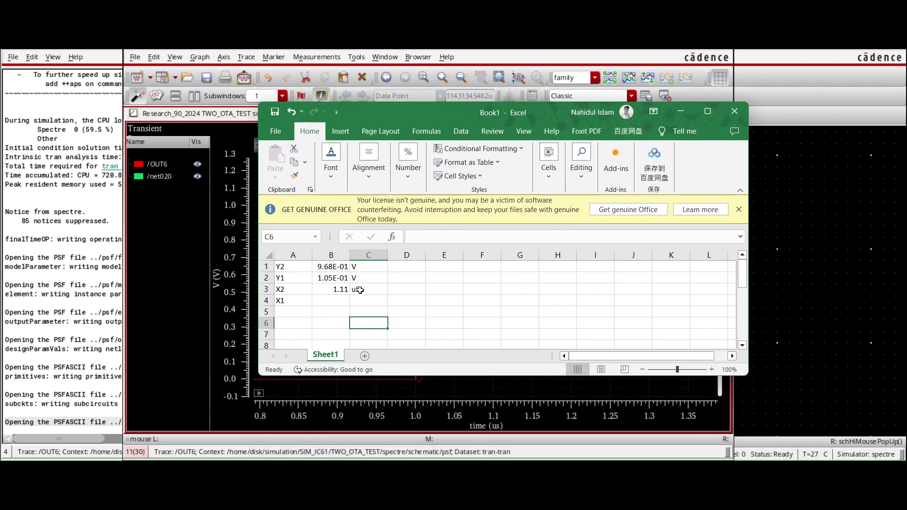
double_click(339, 300)
type("1.01")
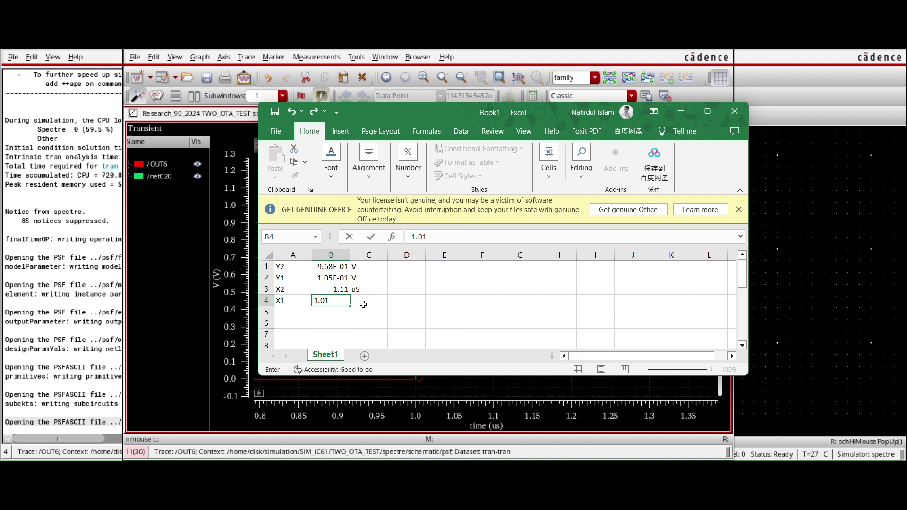
left_click(363, 304)
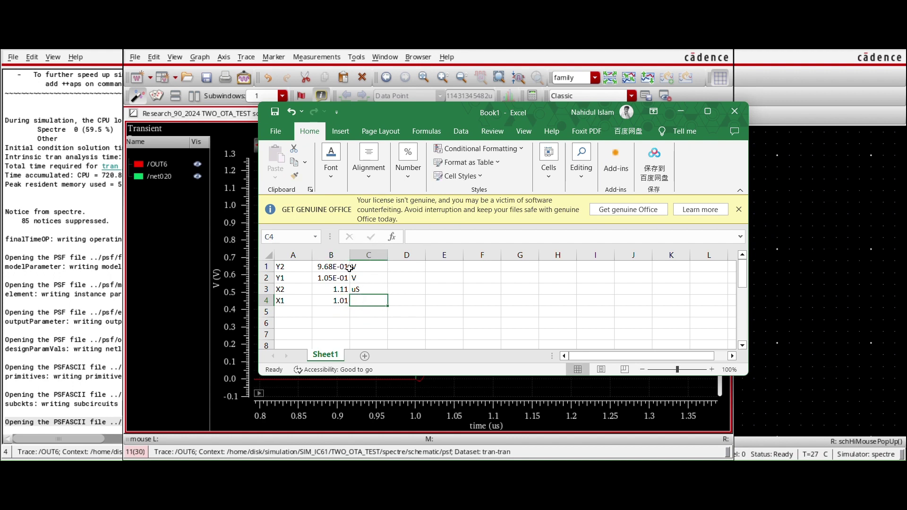
double_click(363, 300)
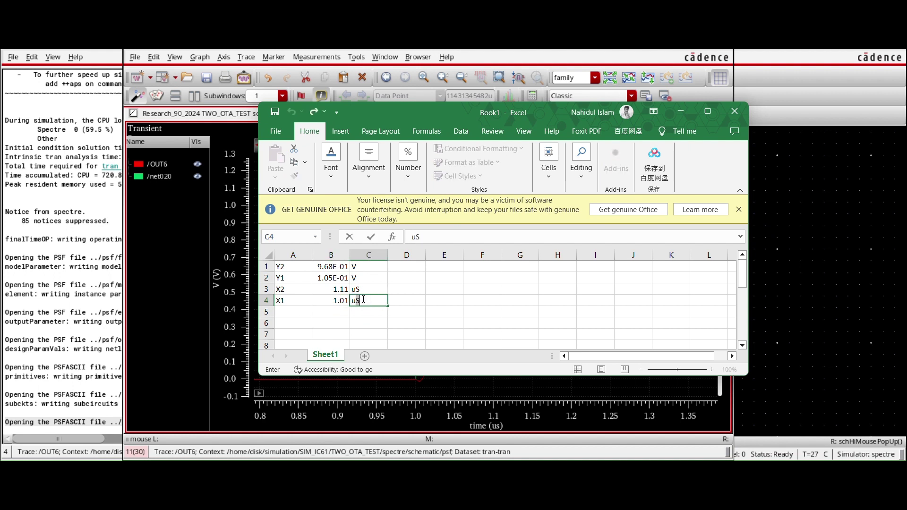
left_click(451, 310)
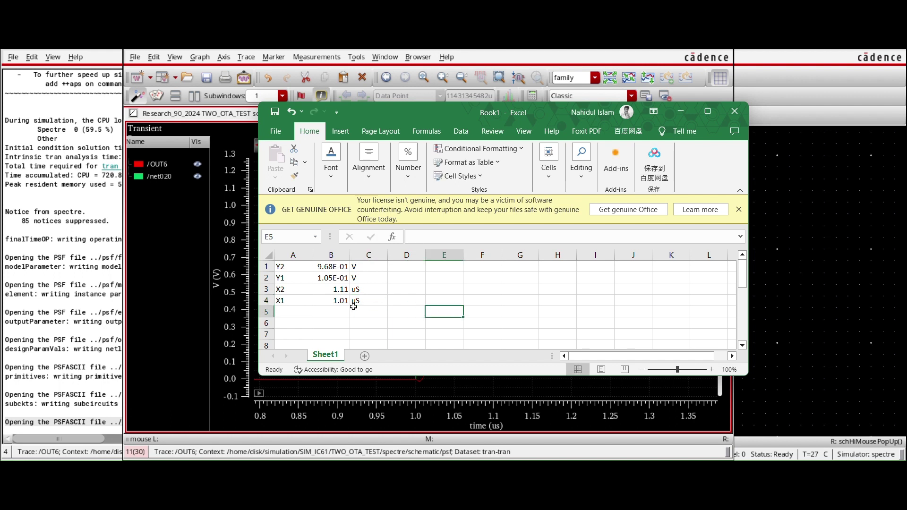
- Center the values in cells B1 to B4 horizontally and shift the workbook window over the plot
left_click_drag(335, 267, 335, 301)
left_click(369, 167)
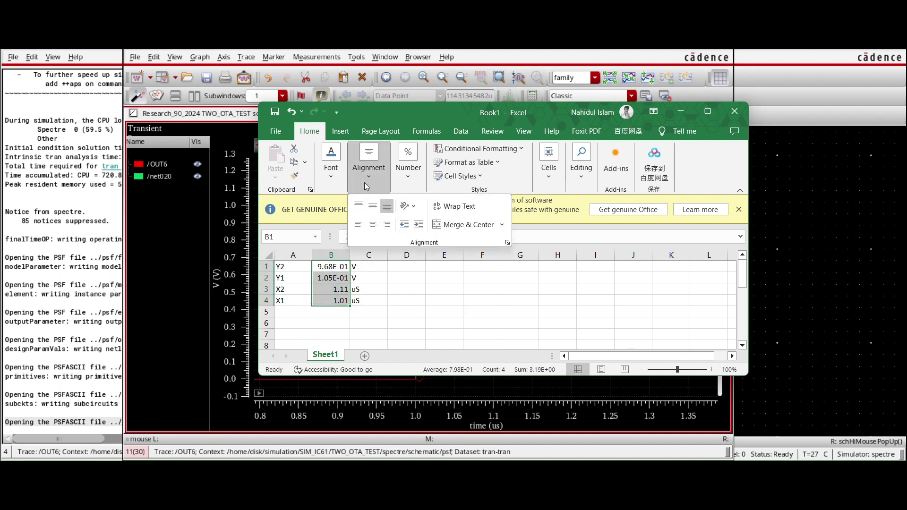
left_click(372, 225)
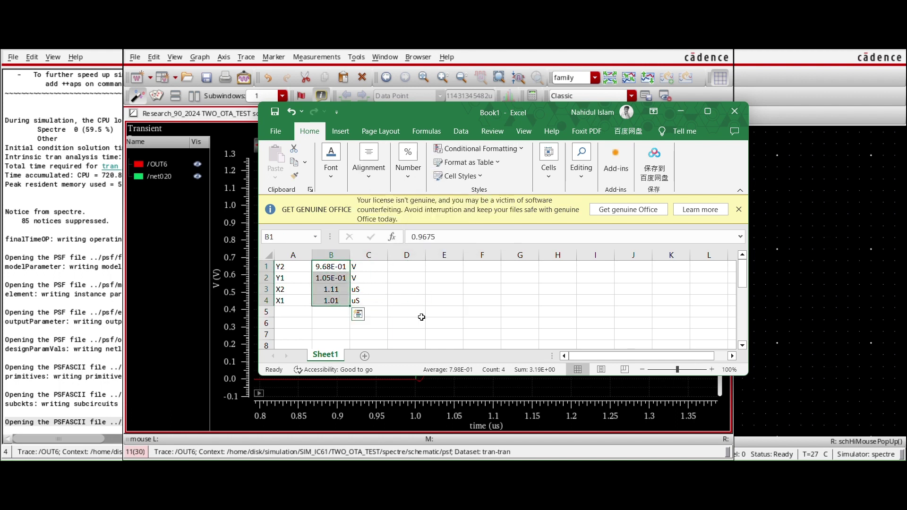
left_click_drag(434, 116, 477, 156)
left_click(473, 367)
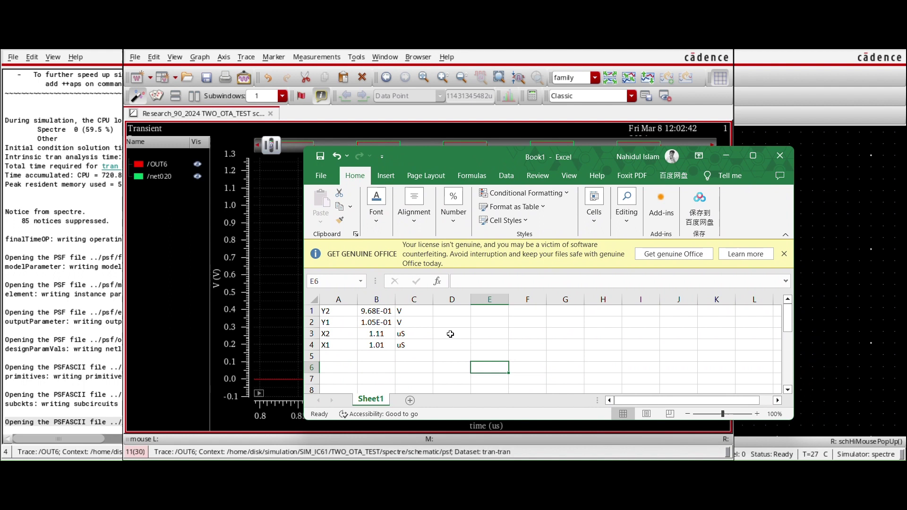
- Start editing cell D3 and open the Symbol dialog for it
double_click(450, 335)
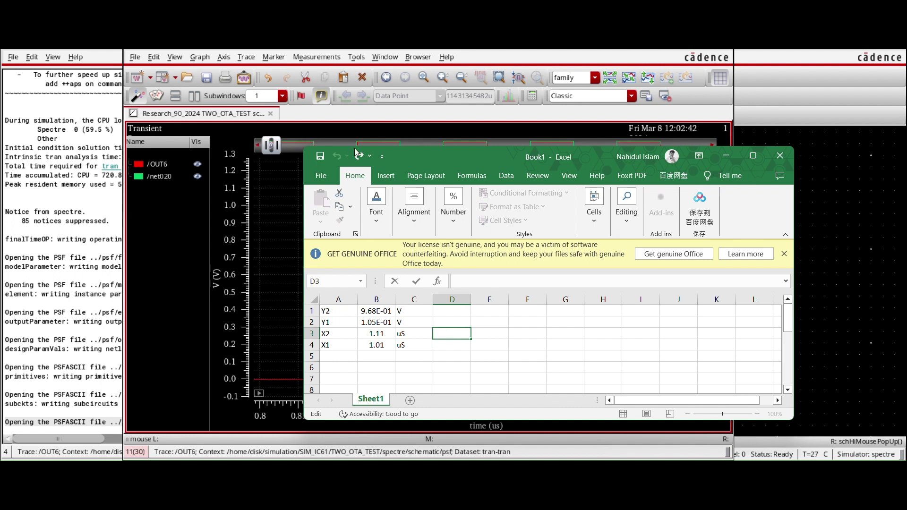
left_click(386, 179)
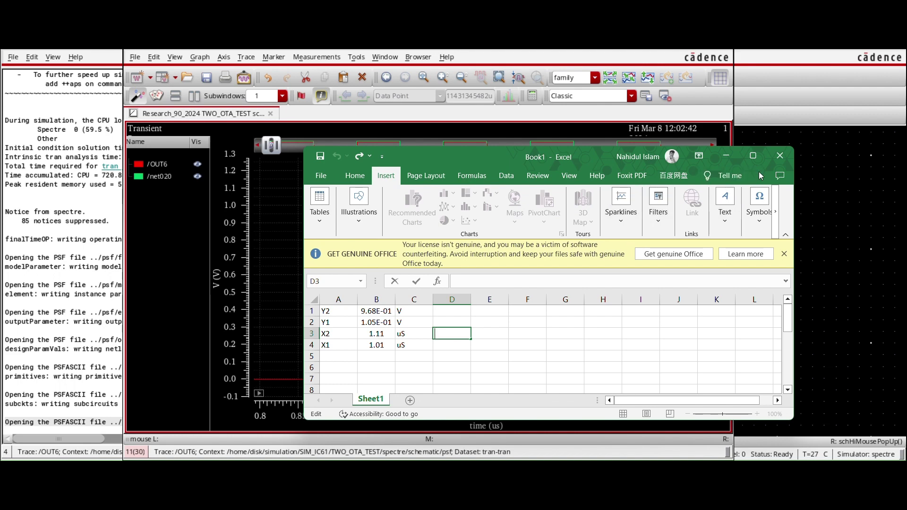
left_click(758, 218)
left_click(790, 258)
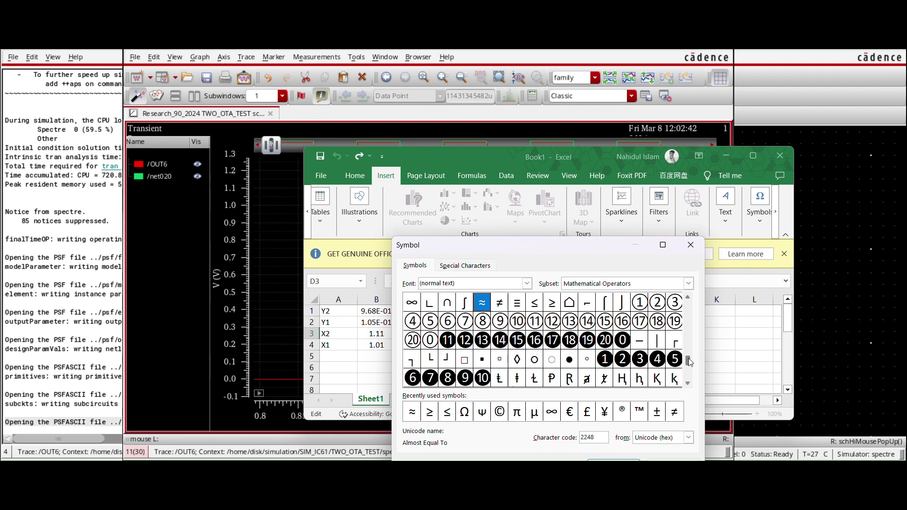
- Browse the symbol subsets, fonts and special characters for a delta symbol
left_click_drag(690, 376, 688, 303)
left_click(688, 283)
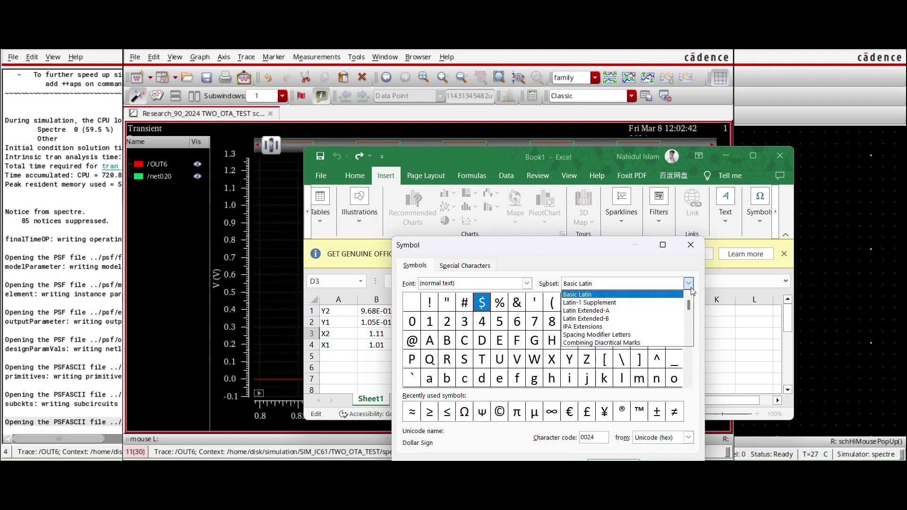
scroll(586, 321, "down", 1)
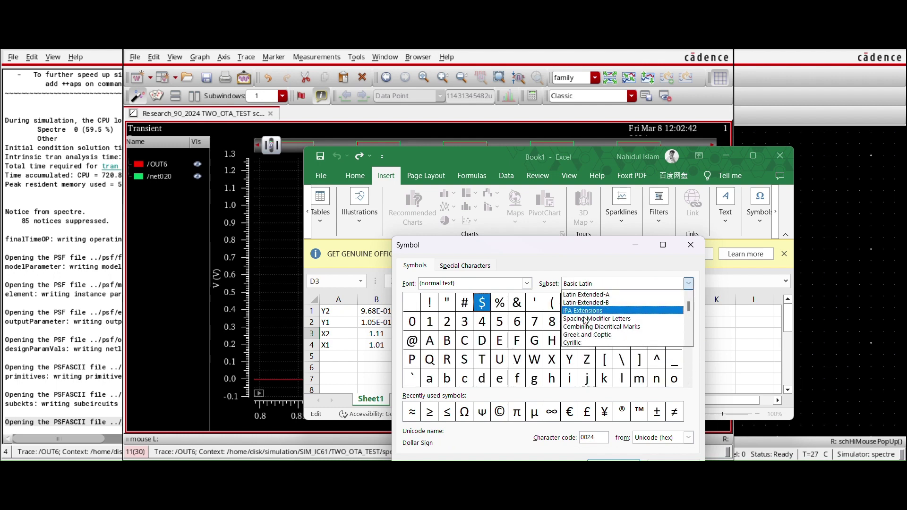
scroll(588, 326, "down", 3)
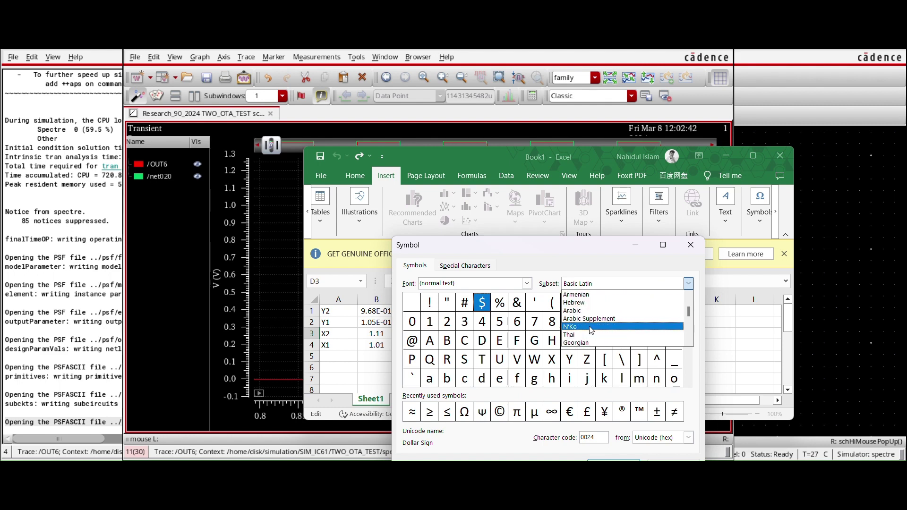
scroll(590, 331, "down", 4)
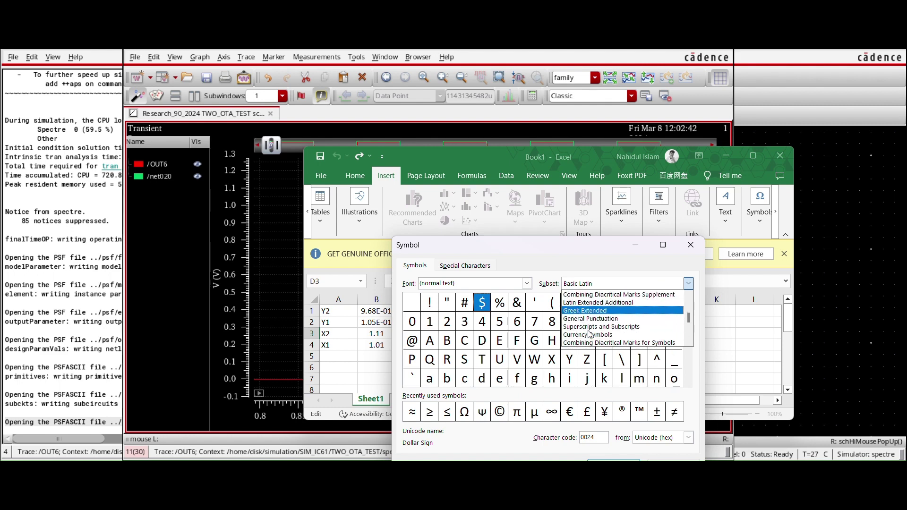
scroll(589, 334, "up", 2)
key("Escape")
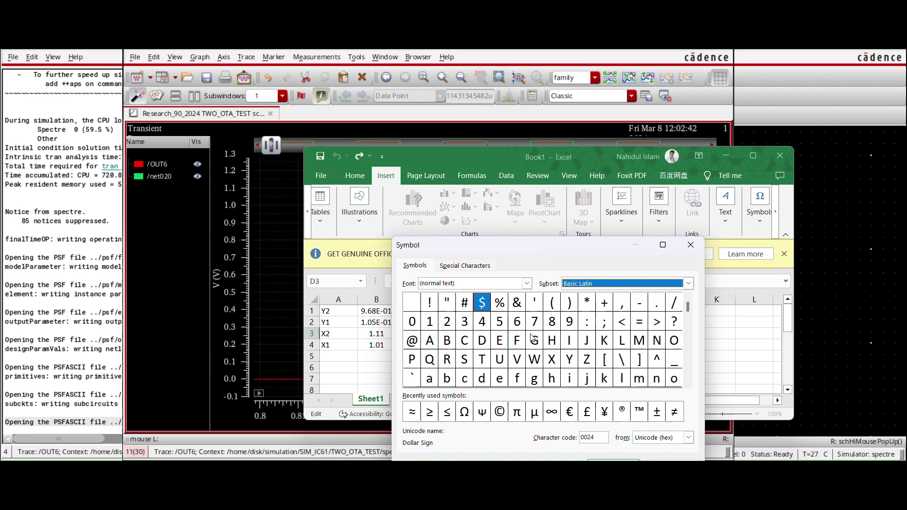
left_click_drag(688, 306, 688, 337)
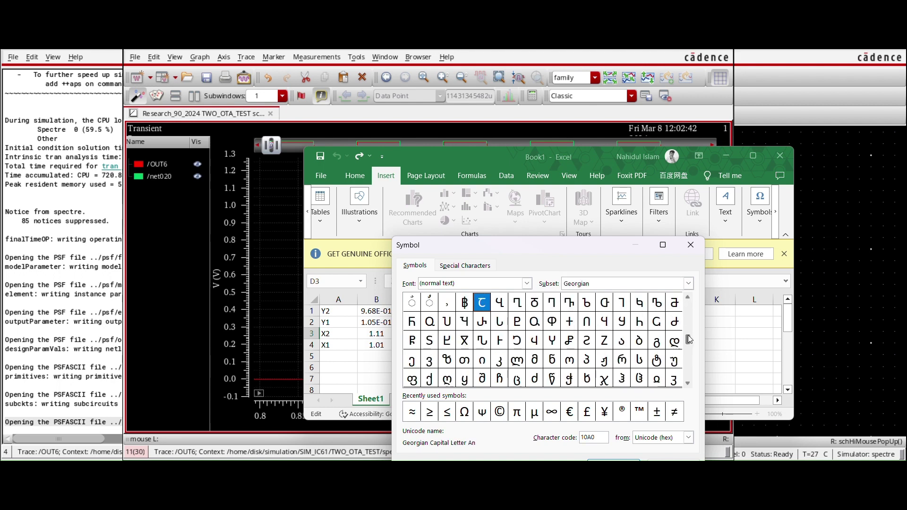
left_click(526, 283)
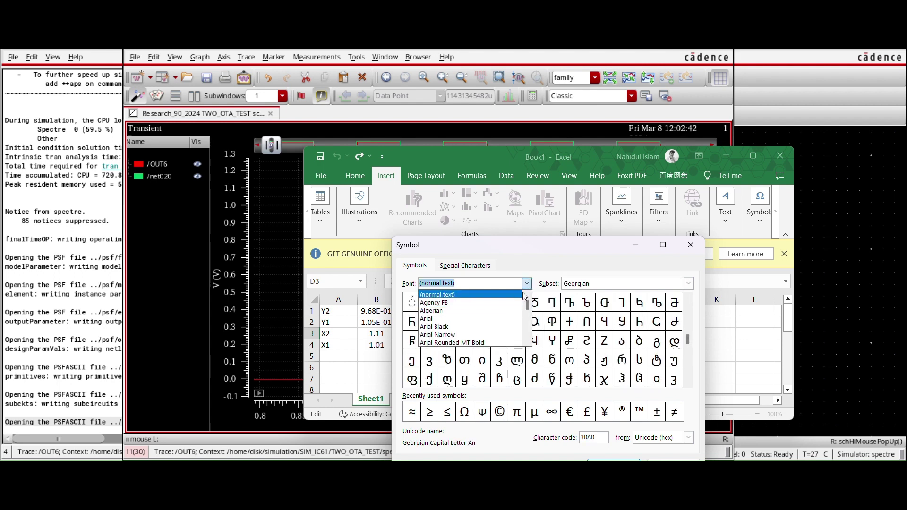
left_click(527, 283)
left_click(470, 266)
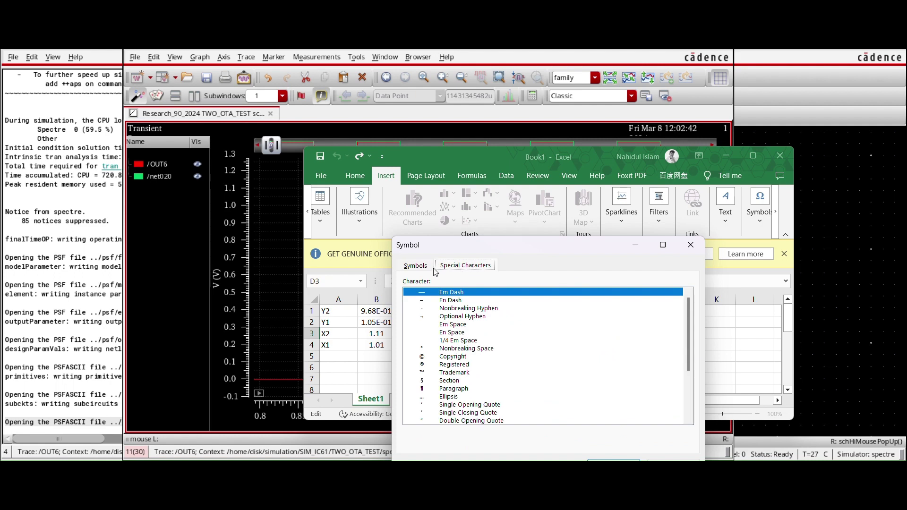
left_click(433, 268)
- Insert the increment symbol Δ from the Mathematical Operators subset into cell D3 and close the Symbol dialog
left_click(595, 285)
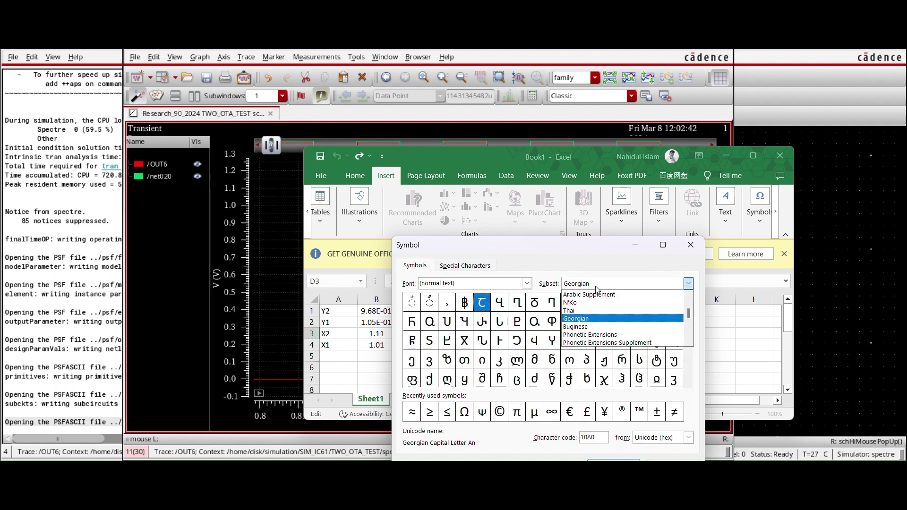
scroll(596, 289, "down", 5)
left_click(602, 345)
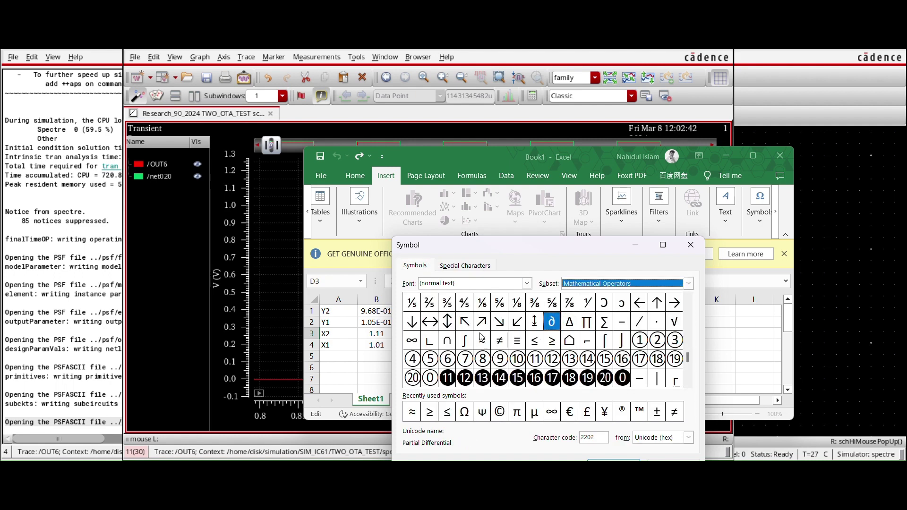
left_click(568, 322)
left_click(614, 462)
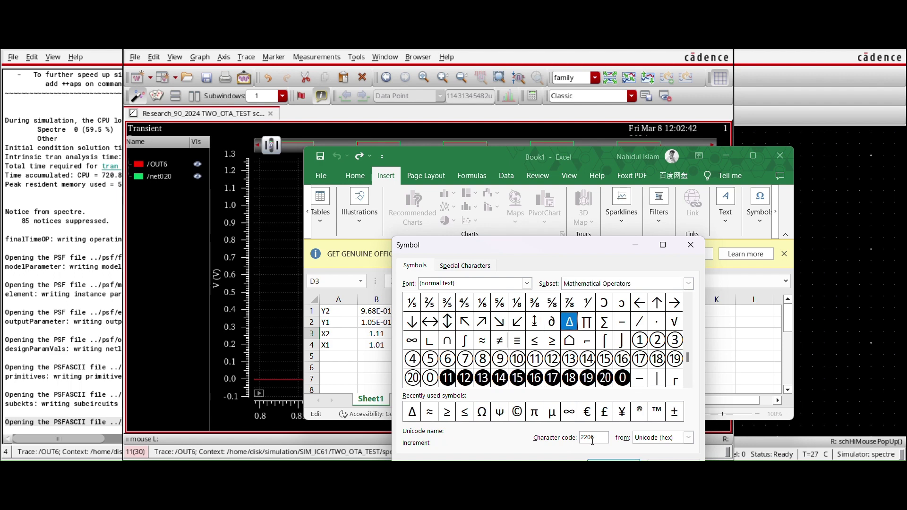
left_click(673, 461)
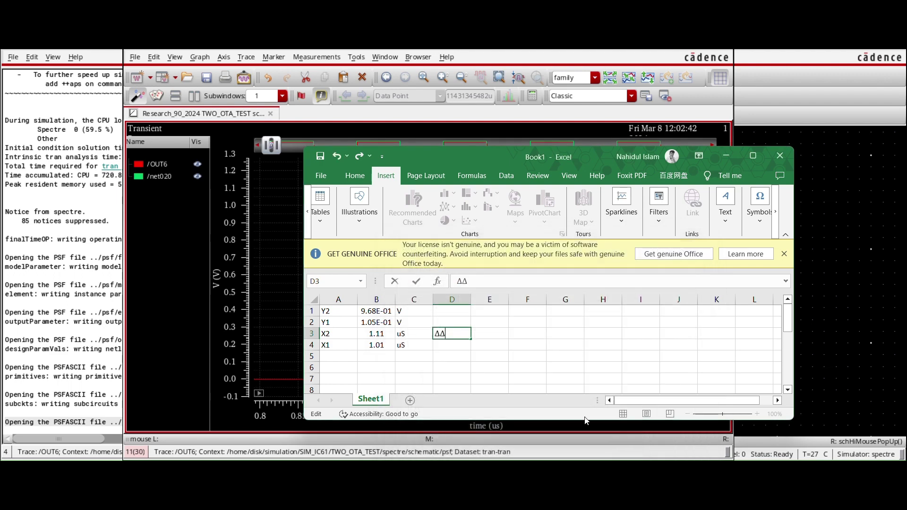
- Remove the duplicate Δ and complete the labels ΔY in cell D3 and ΔX in cell D4
key("BackSpace")
key("Return")
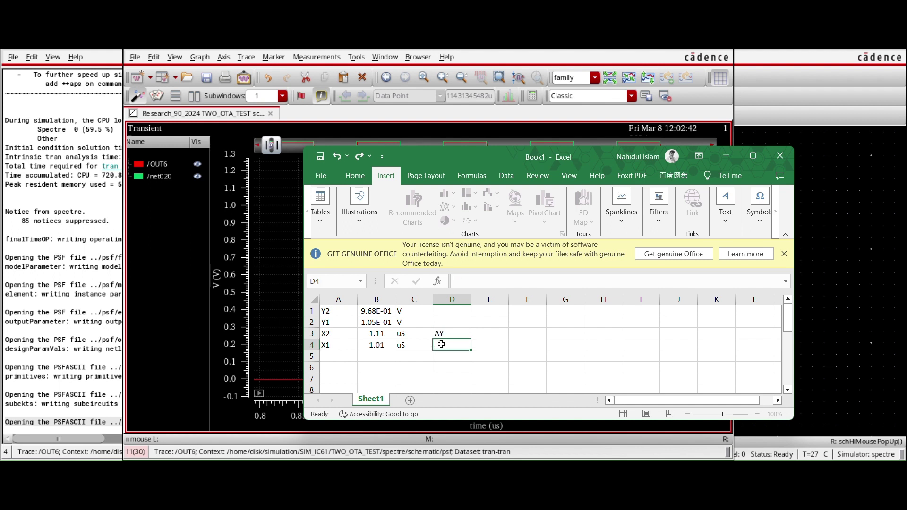
type("ΔY")
- Calculate ΔY in cell E3 with a formula subtracting Y1 from Y2, =B1-B2
left_click(474, 333)
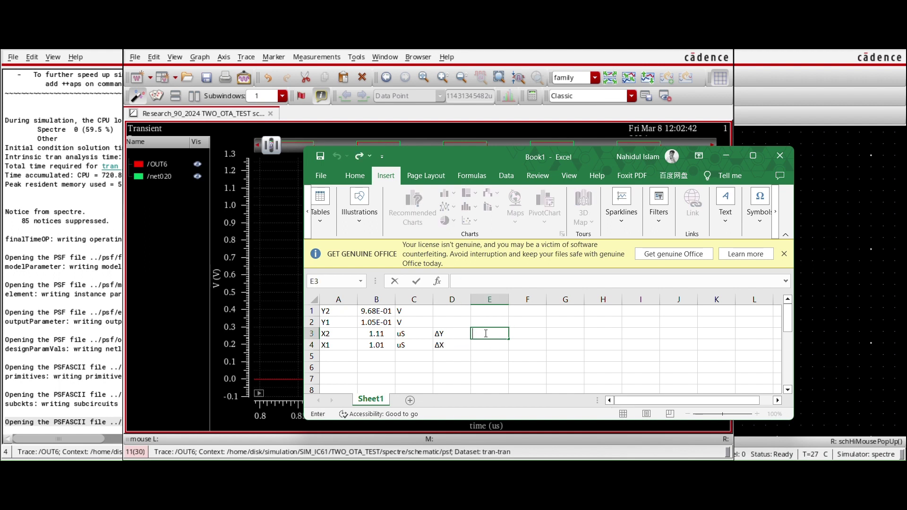
type("=")
left_click(386, 312)
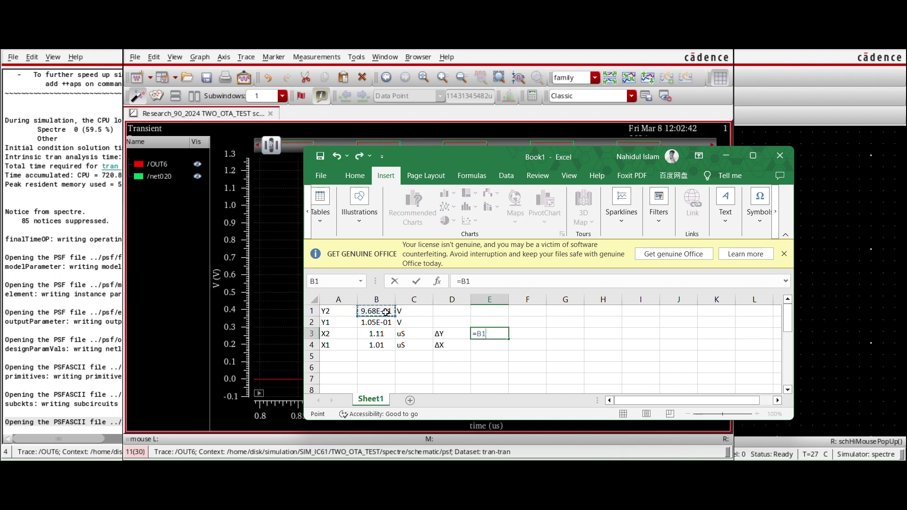
type("-")
left_click(385, 322)
key("Return")
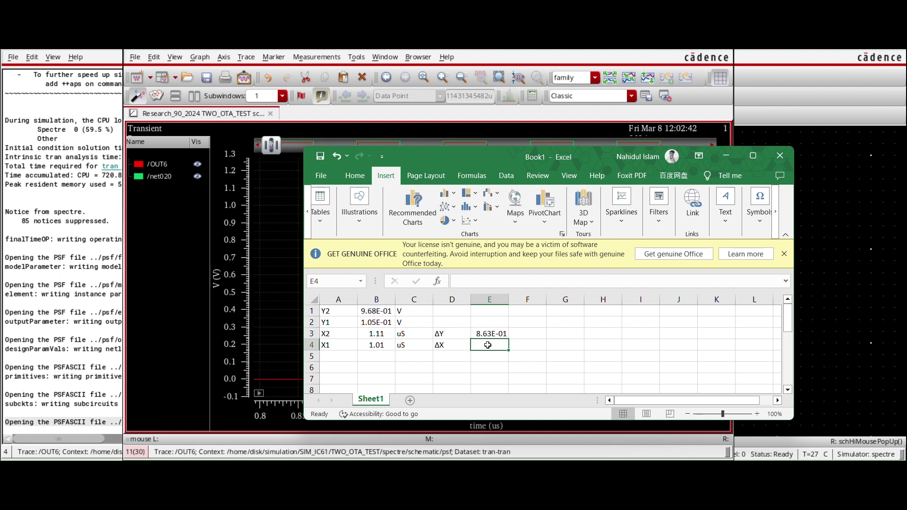
- Calculate ΔX in cell E4 with a formula subtracting X1 from X2, =B3-B4
type("=")
left_click(379, 334)
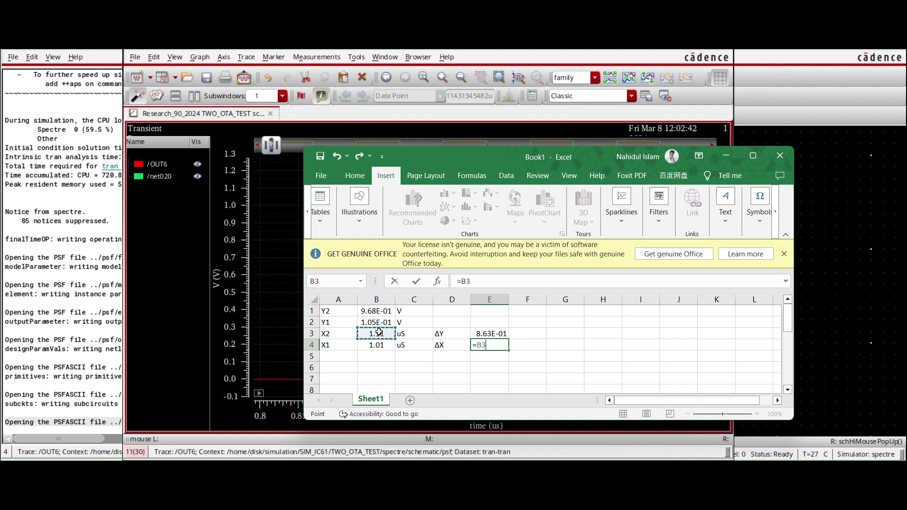
left_click(499, 346)
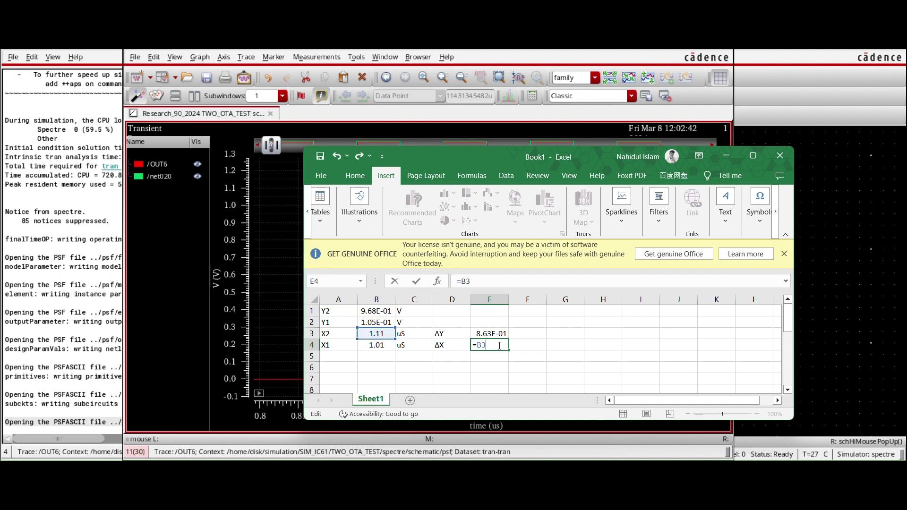
left_click(392, 346)
key("Return")
- Enter the label Slew Rate in cell D5 below ΔX
left_click(562, 356)
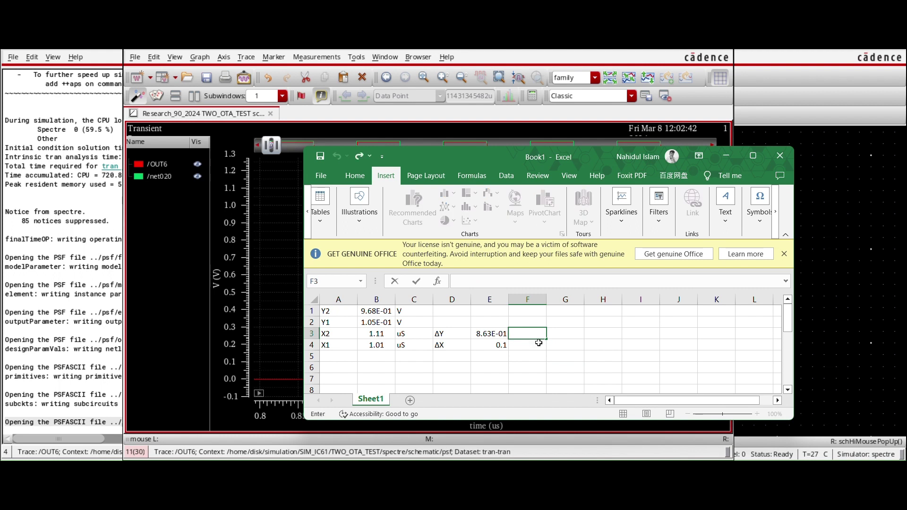
double_click(452, 357)
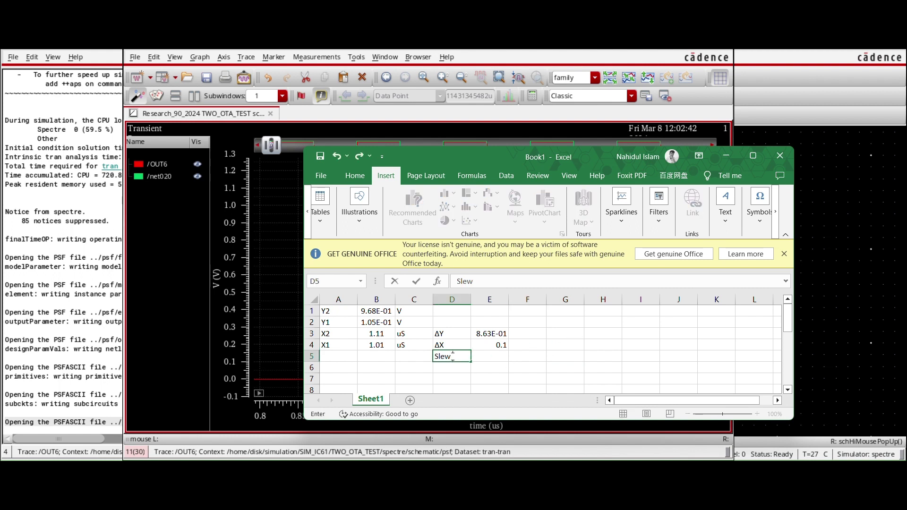
type("Slew Rate")
- Calculate the slew rate in cell E5 by dividing ΔY by ΔX with =E3/E4
left_click(492, 357)
type("=")
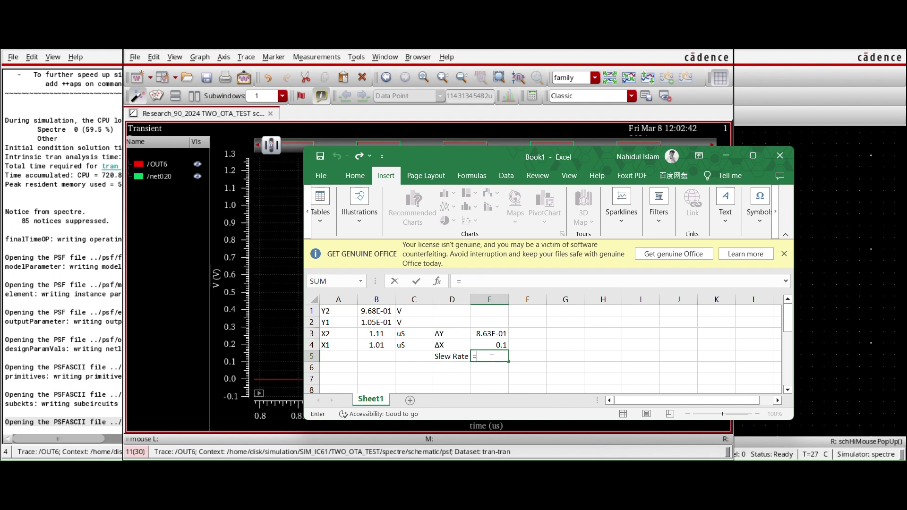
left_click(488, 333)
type("/")
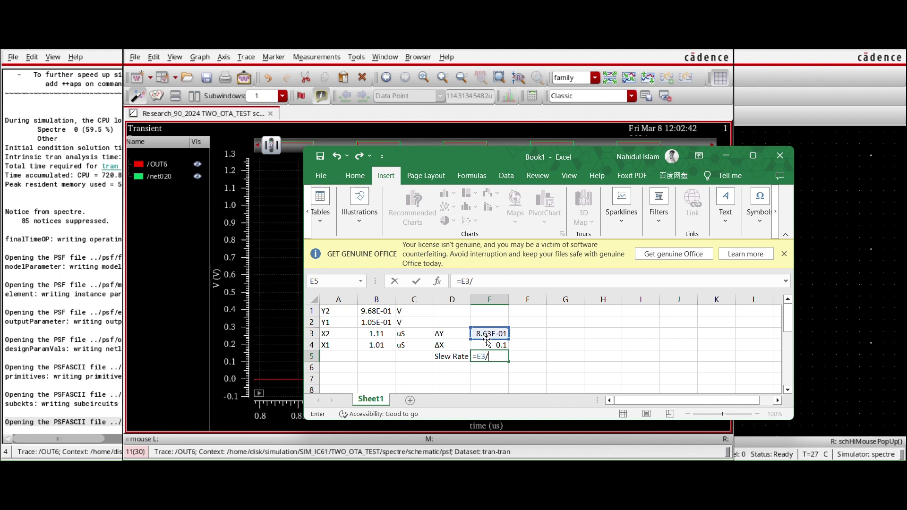
left_click(486, 347)
key("Return")
left_click(569, 360)
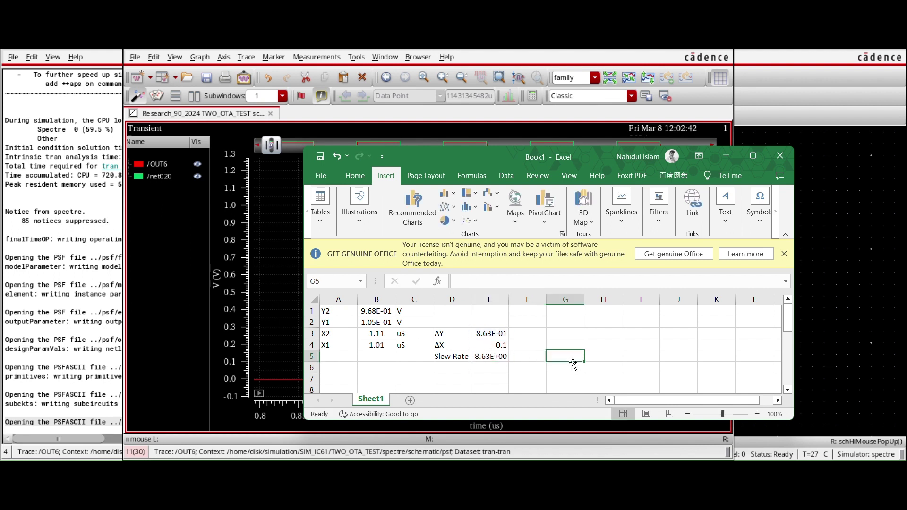
- Set the number format of the slew rate result in cell E5 to General
left_click(504, 358)
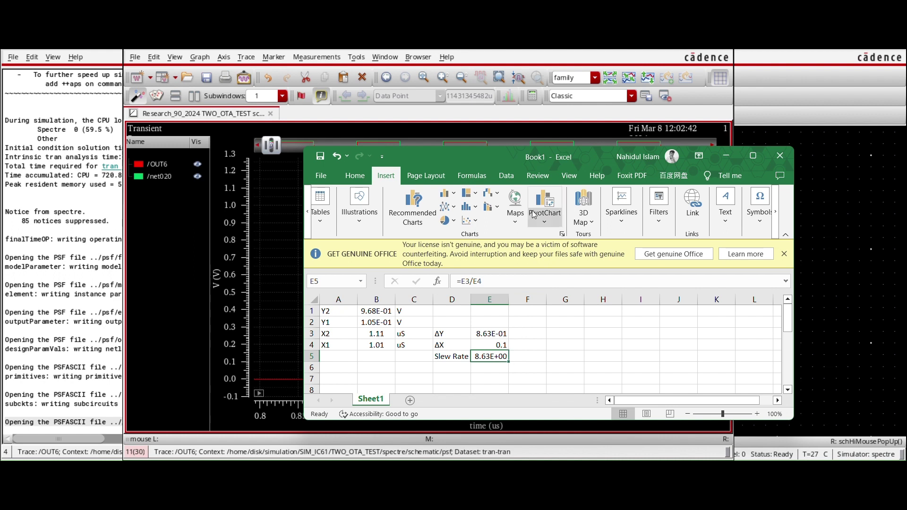
scroll(403, 180, "up", 1)
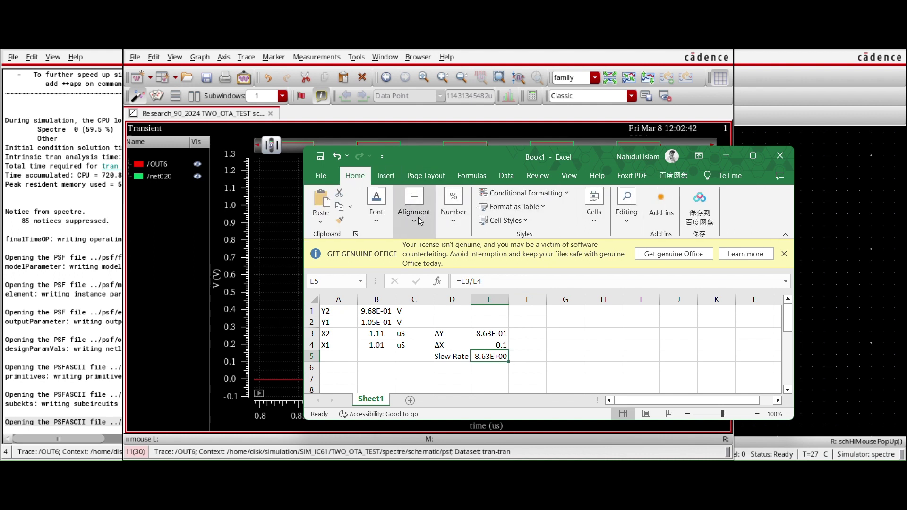
left_click(455, 215)
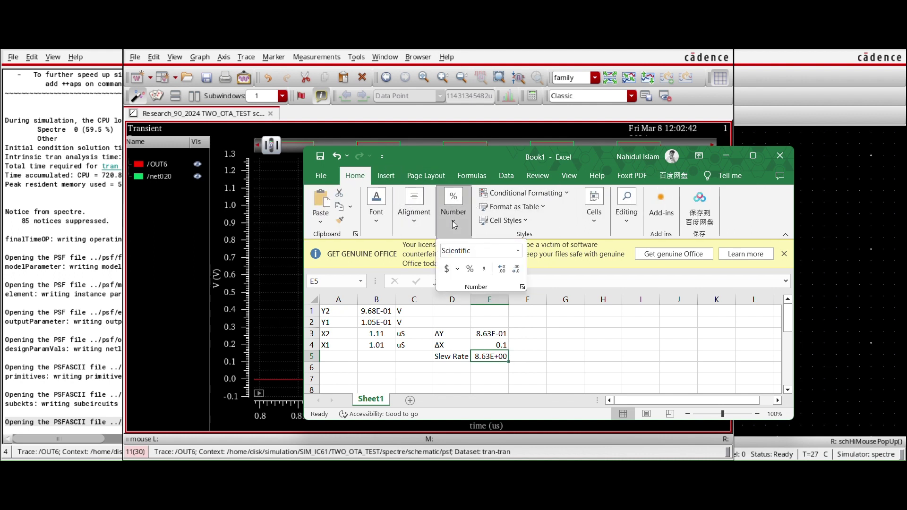
left_click(518, 252)
scroll(494, 66, "up", 1)
left_click(494, 61)
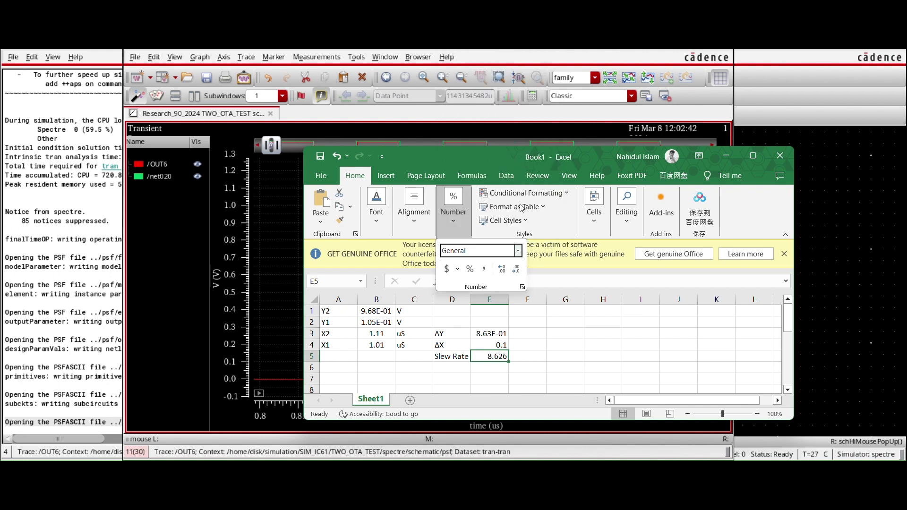
- Add the unit V/uS beside the slew rate result in cell F5
left_click(528, 361)
double_click(527, 356)
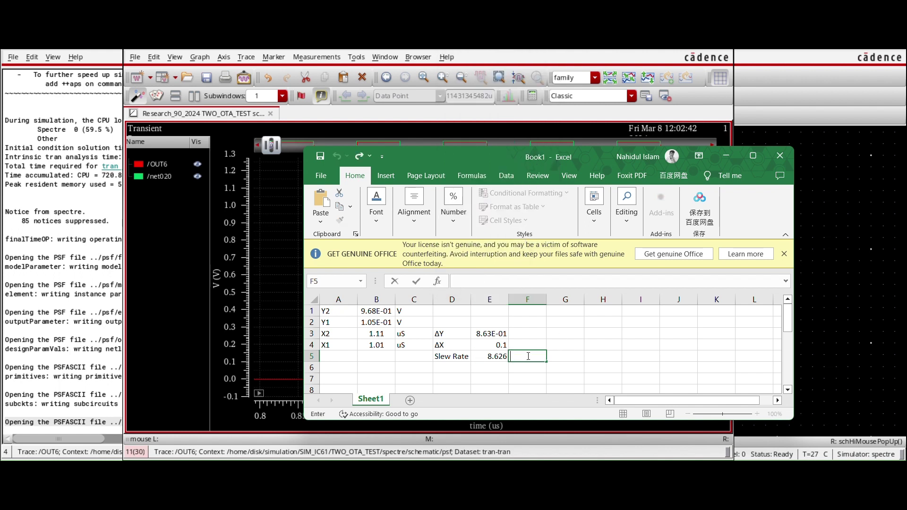
type("V/uS")
left_click(580, 369)
left_click(523, 357)
- Highlight the slew rate row, cells D5 to F5, with a light orange fill
left_click(446, 355)
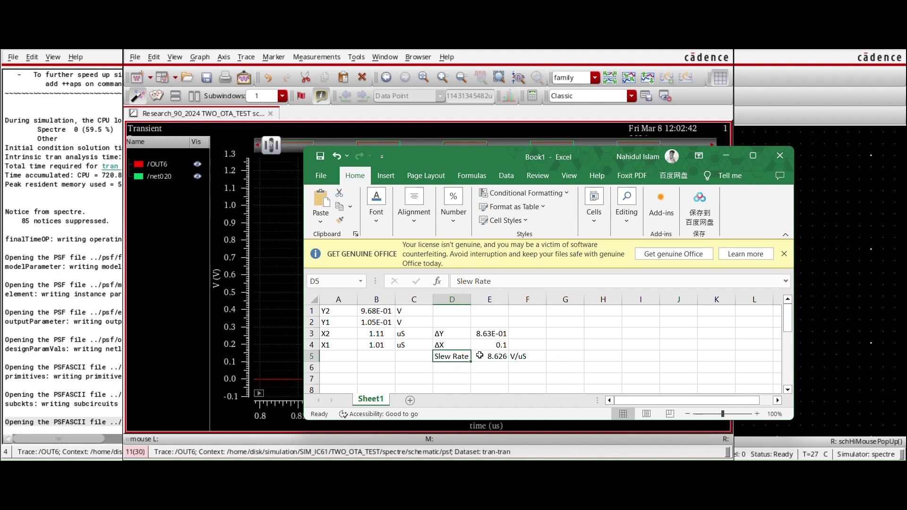
left_click_drag(480, 355, 531, 360)
left_click(380, 207)
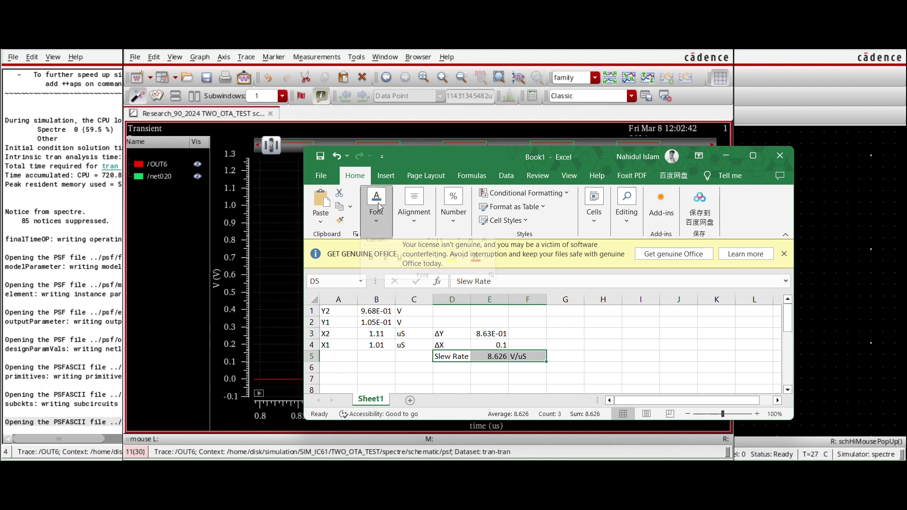
left_click(463, 269)
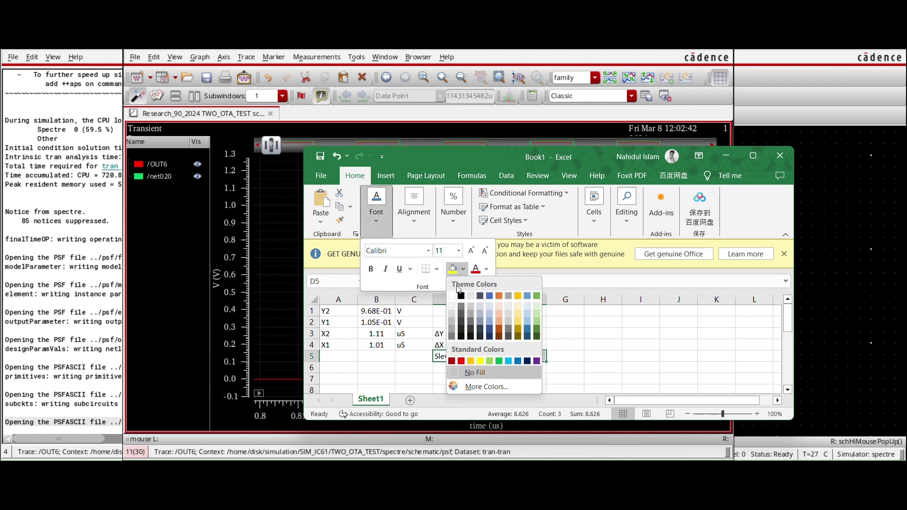
left_click(498, 315)
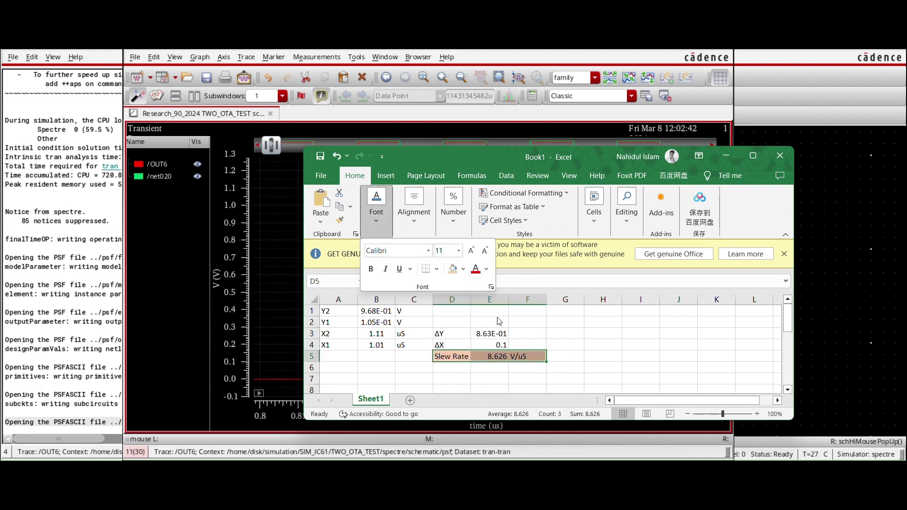
- Deselect the highlighted slew rate row and minimize the workbook to return to the transient waveform plot
left_click(630, 345)
left_click(489, 357)
left_click_drag(452, 356, 531, 357)
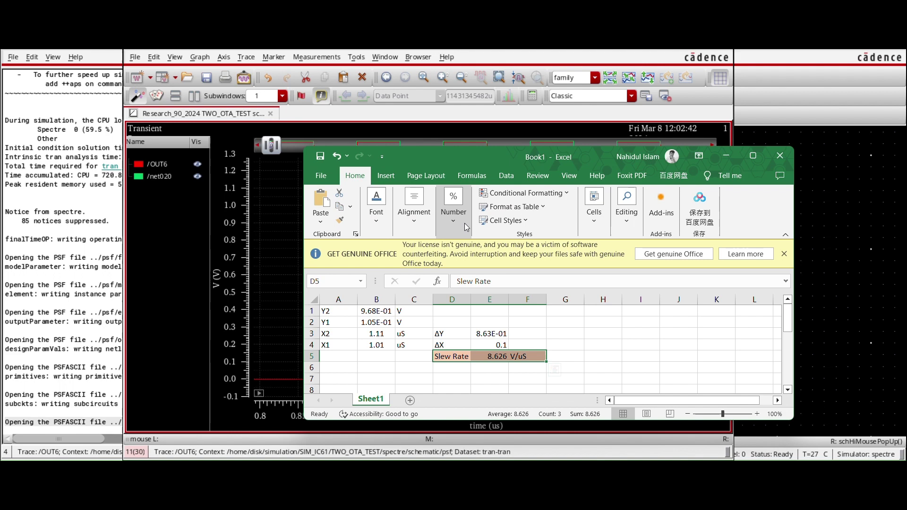
left_click(639, 312)
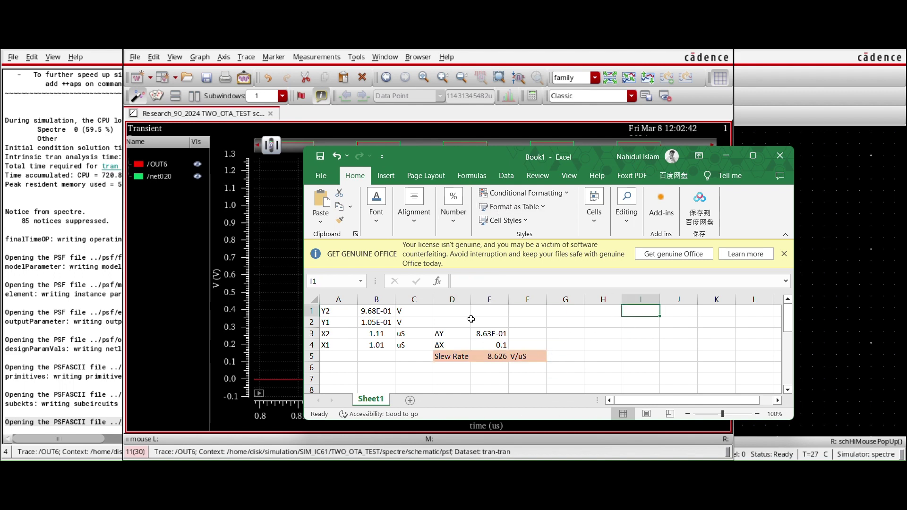
left_click_drag(447, 157, 399, 155)
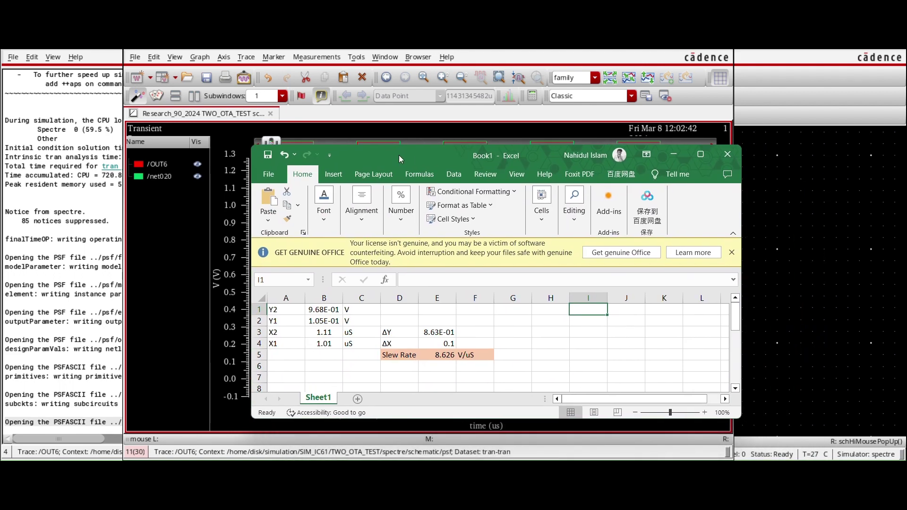
left_click(673, 155)
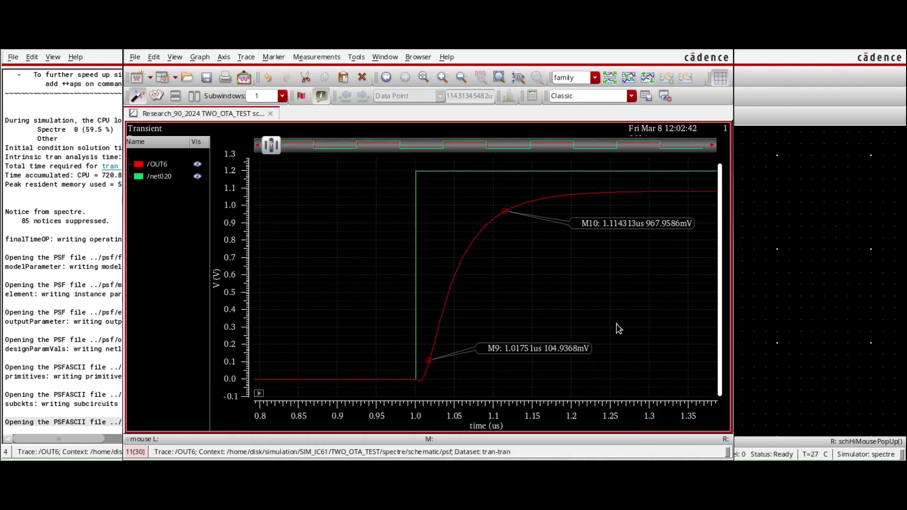
- Open the waveform calculator with an empty expression and close the slewRate function form
left_click(531, 97)
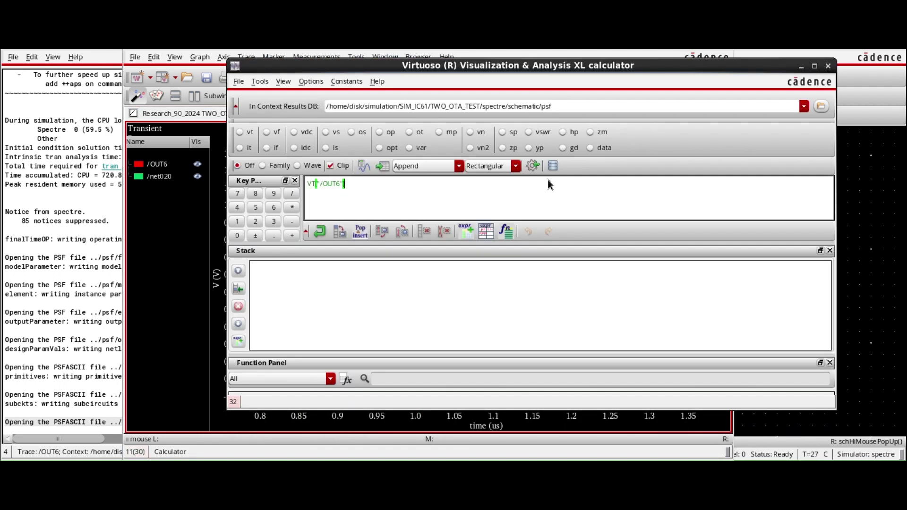
left_click(445, 231)
left_click(830, 250)
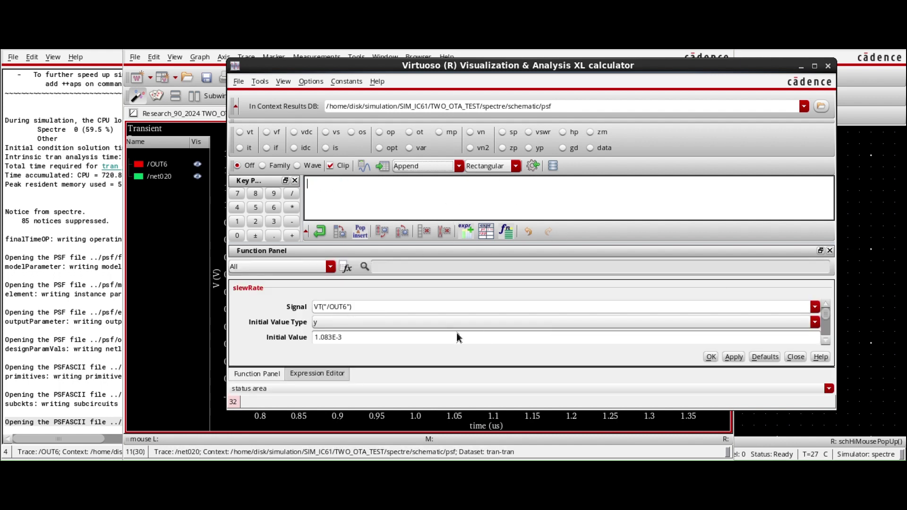
left_click(795, 356)
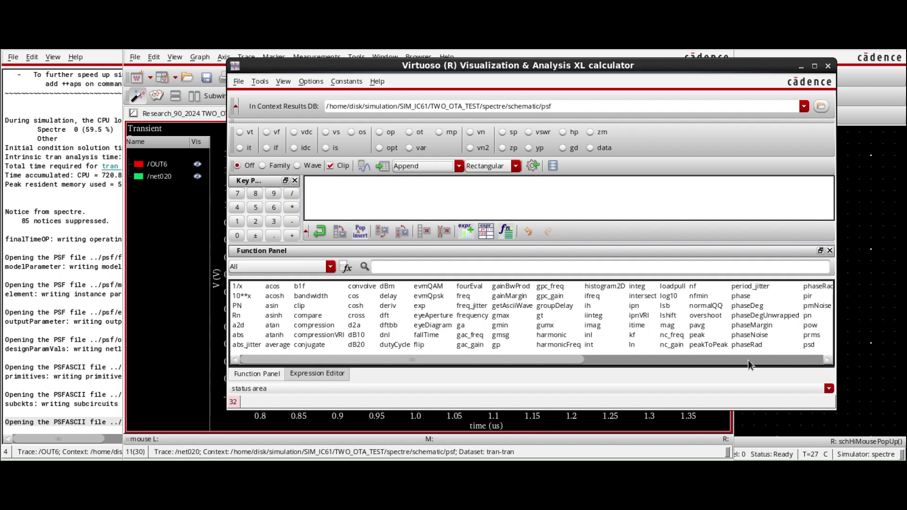
left_click(402, 267)
left_click(245, 132)
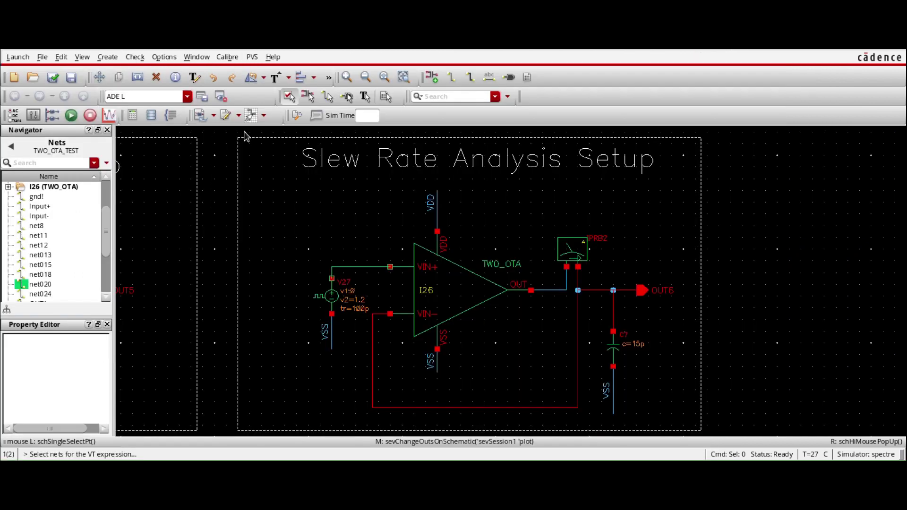
left_click(643, 292)
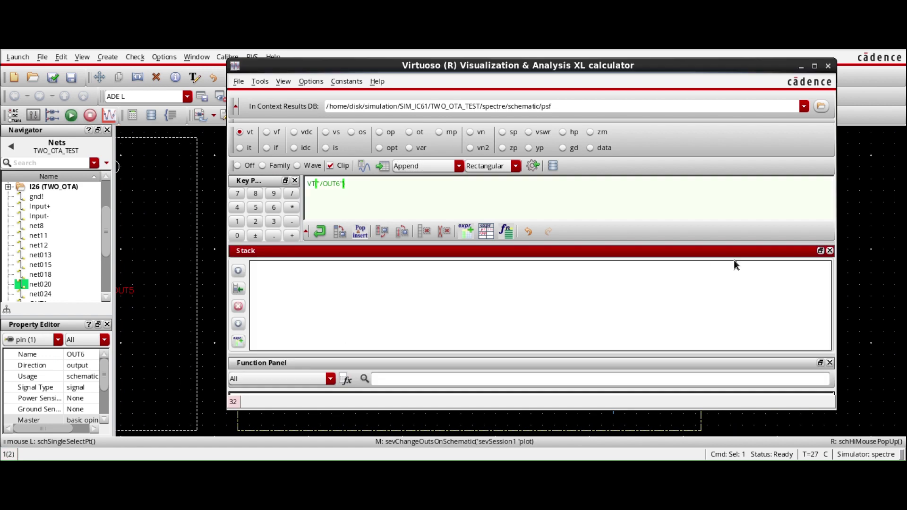
left_click(830, 251)
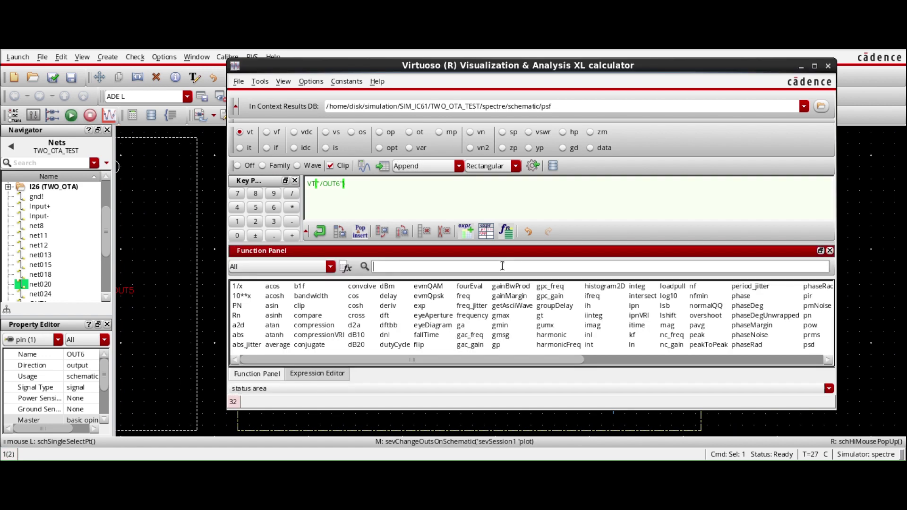
left_click_drag(364, 188, 282, 189)
key("BackSpace")
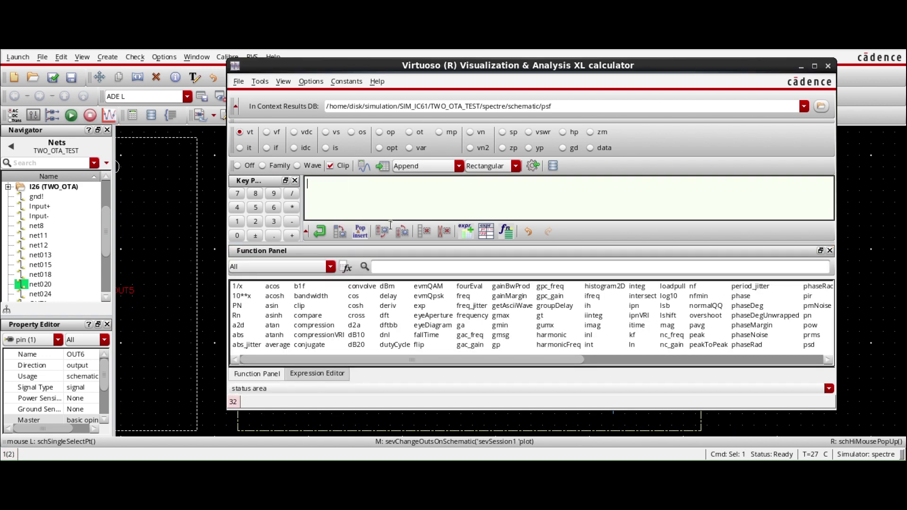
left_click(465, 274)
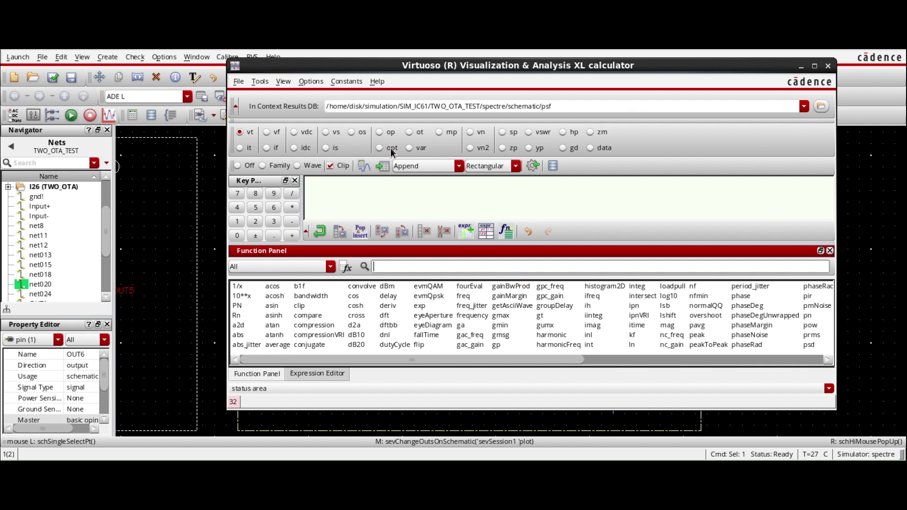
- Capture the /OUT6 trace from the transient plot as the calculator expression using Wave selection
left_click(308, 166)
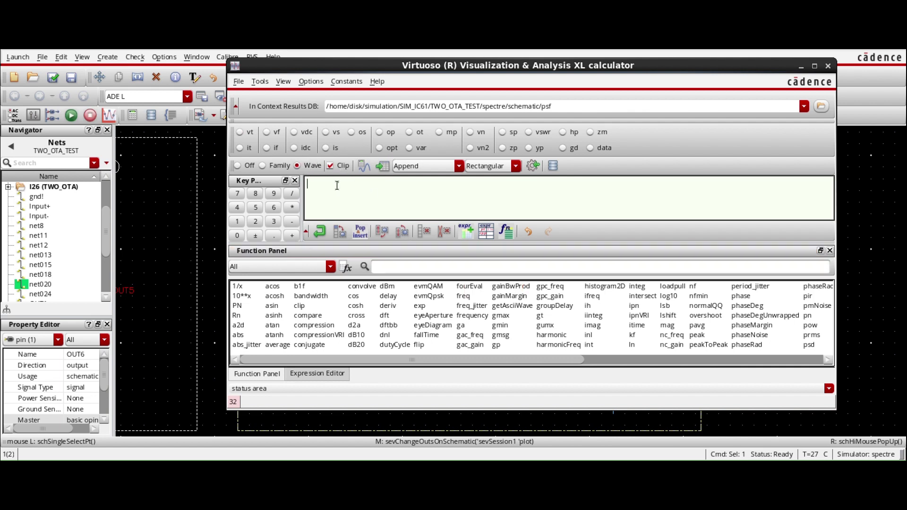
left_click(802, 67)
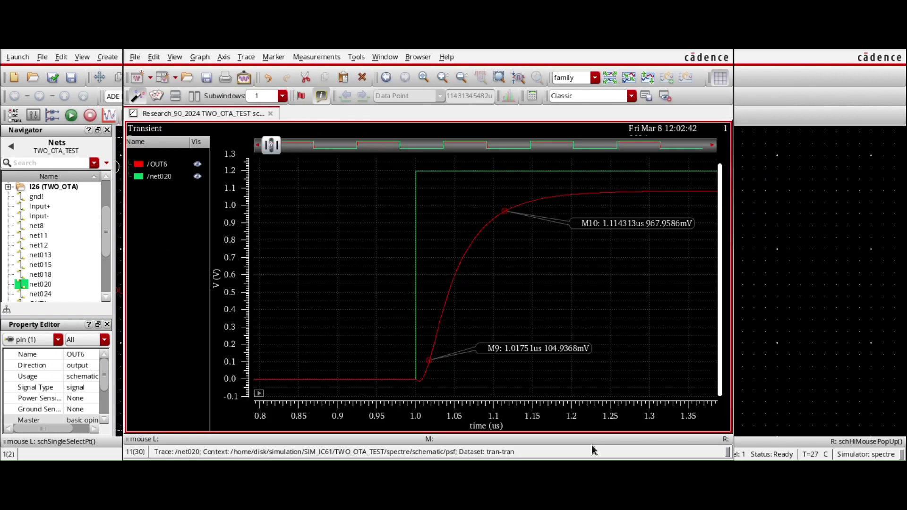
left_click(438, 338)
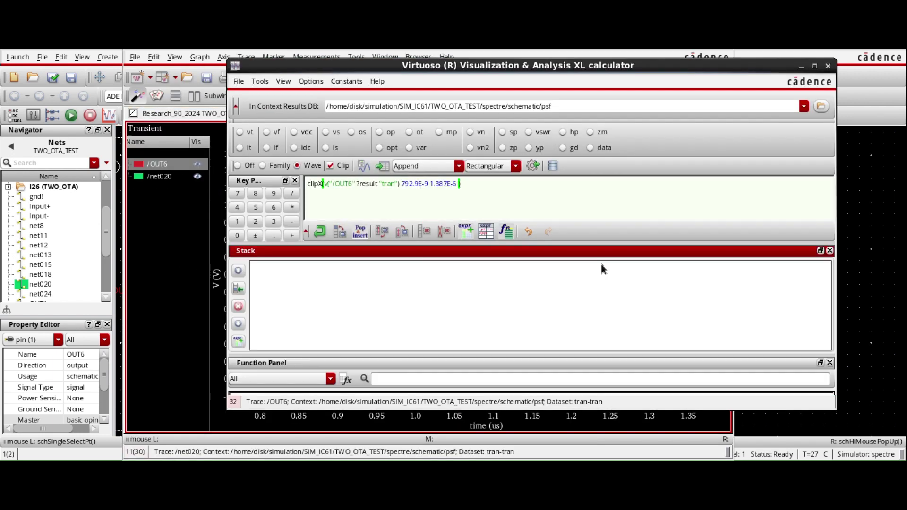
left_click(830, 250)
- Find the ymax function, apply it to the clipped OUT6 expression and evaluate it in a table
left_click(416, 268)
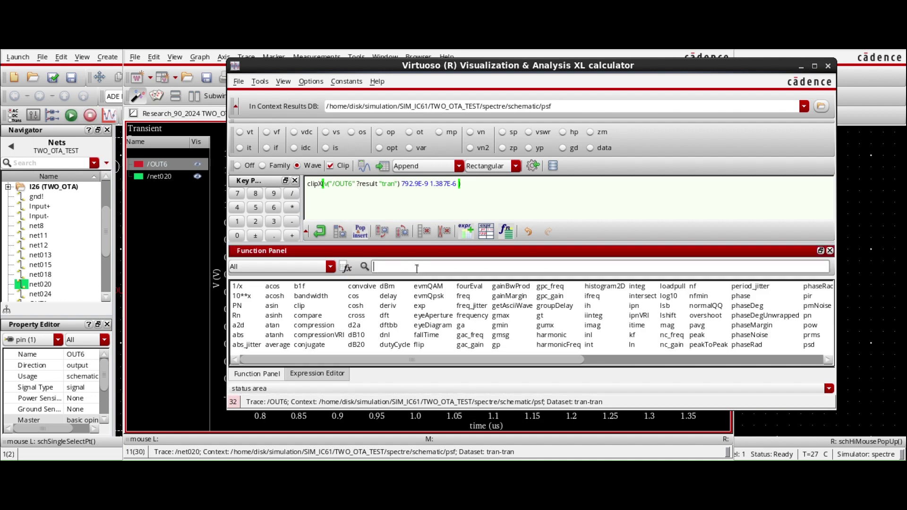
type("y")
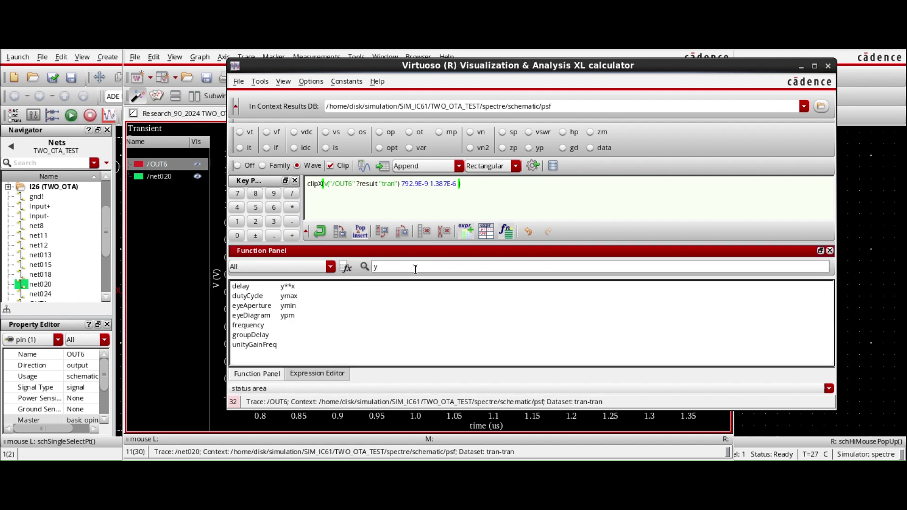
left_click(293, 297)
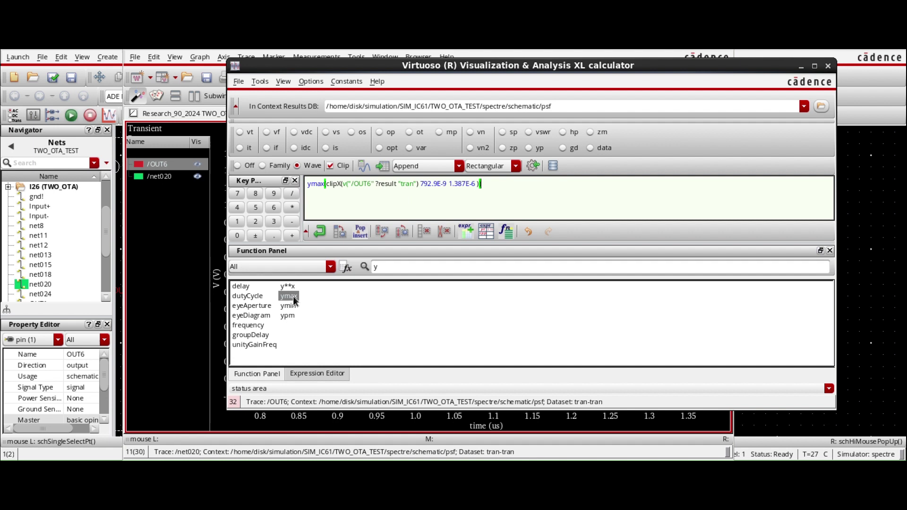
left_click(383, 166)
left_click(183, 125)
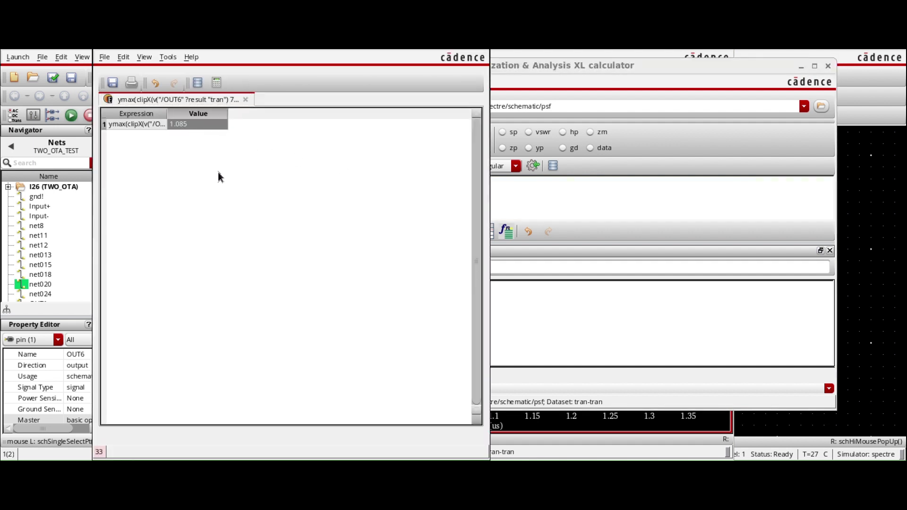
- Switch to Excel and record the maximum output voltage as 1.08 in cell H4
key("alt+Tab")
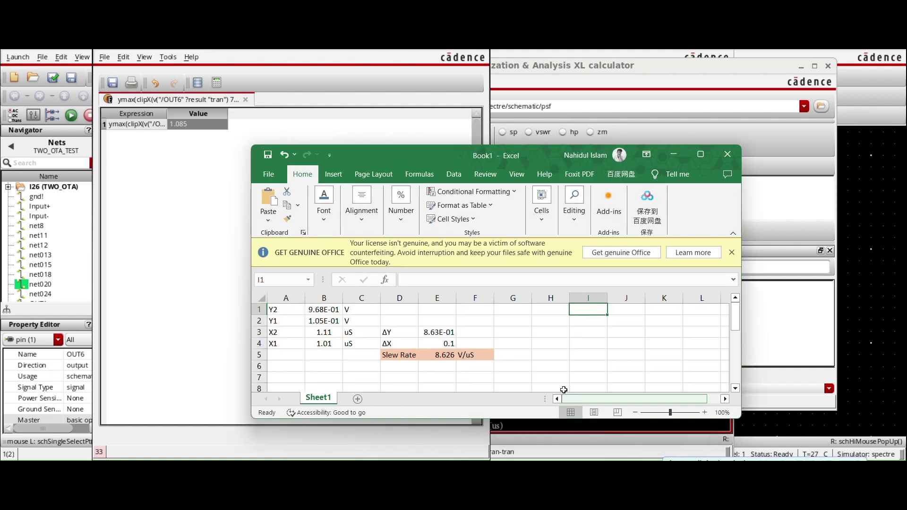
left_click(568, 348)
double_click(556, 340)
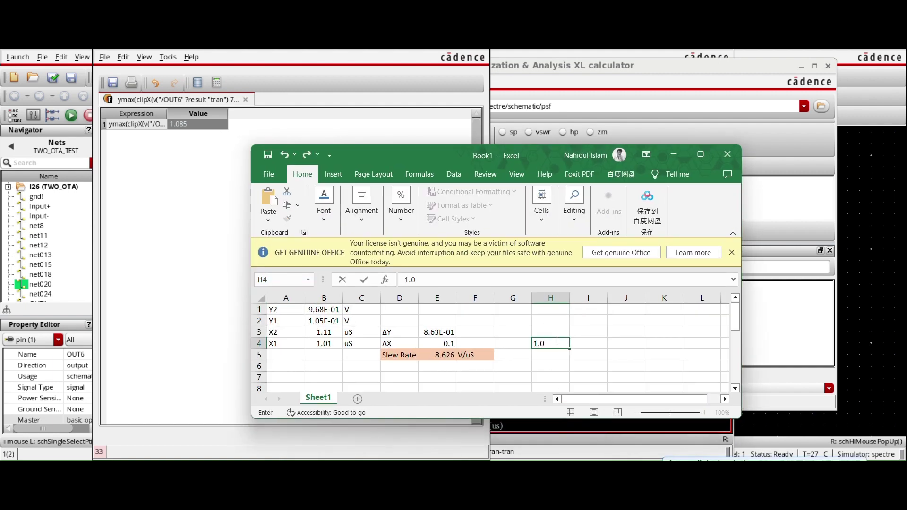
left_click(654, 366)
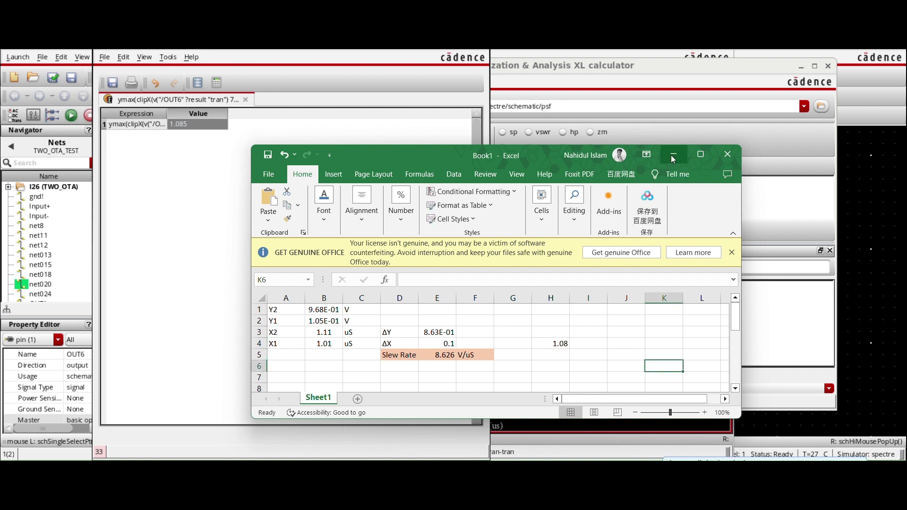
- Change ymax to ymin in the clipped OUT6 expression and evaluate it in the results table
left_click(502, 56)
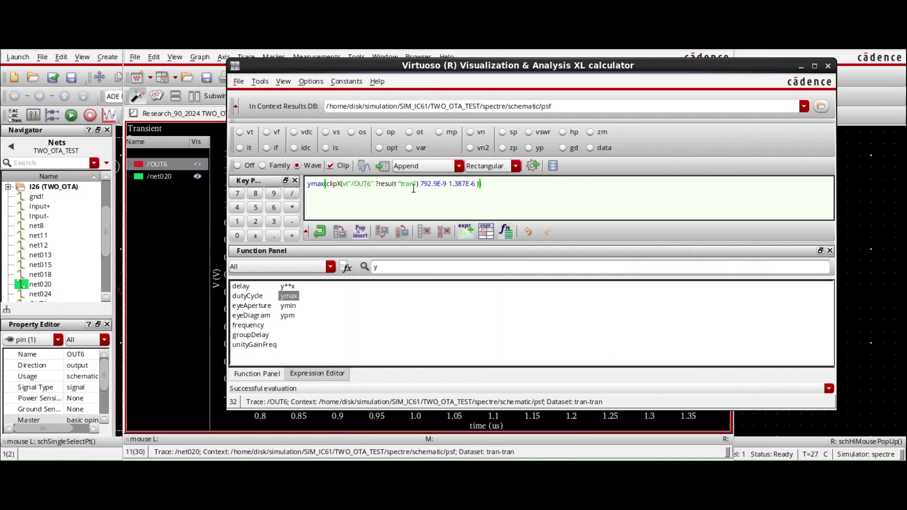
type(")")
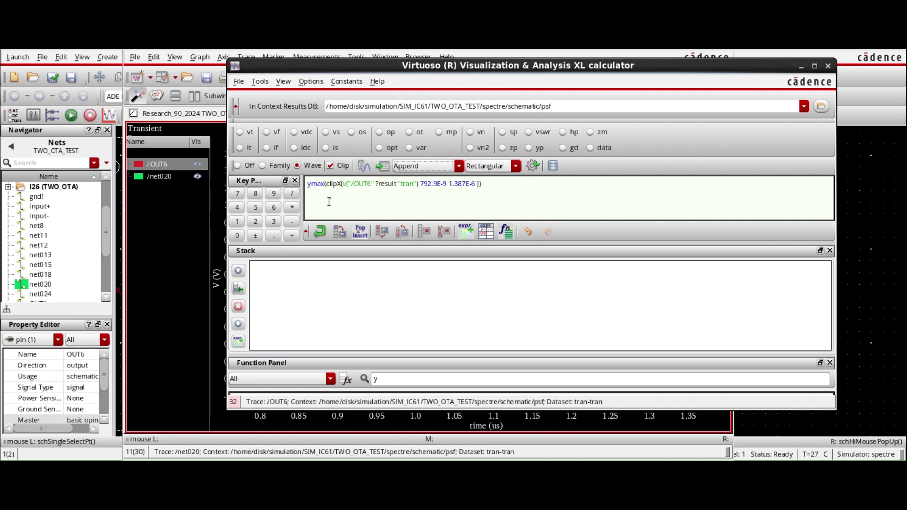
key("BackSpace")
key("BackSpace")
key("BackSpace")
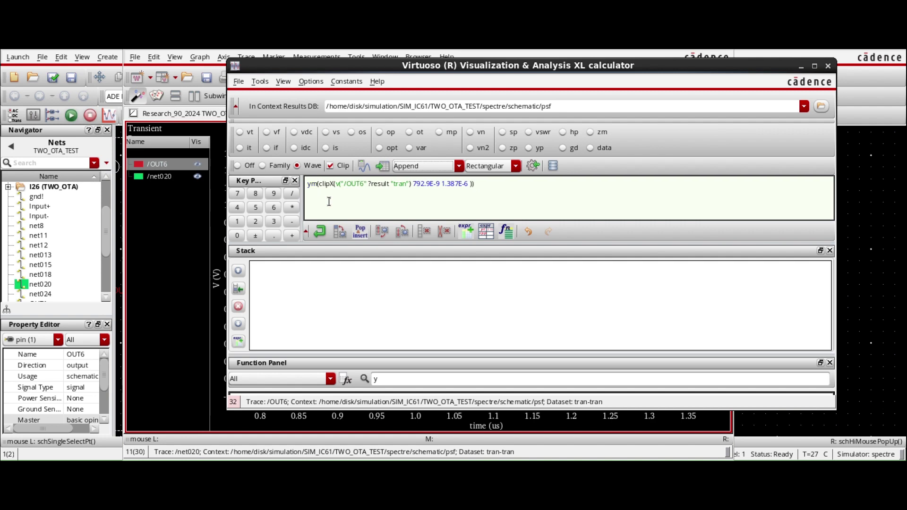
type("in")
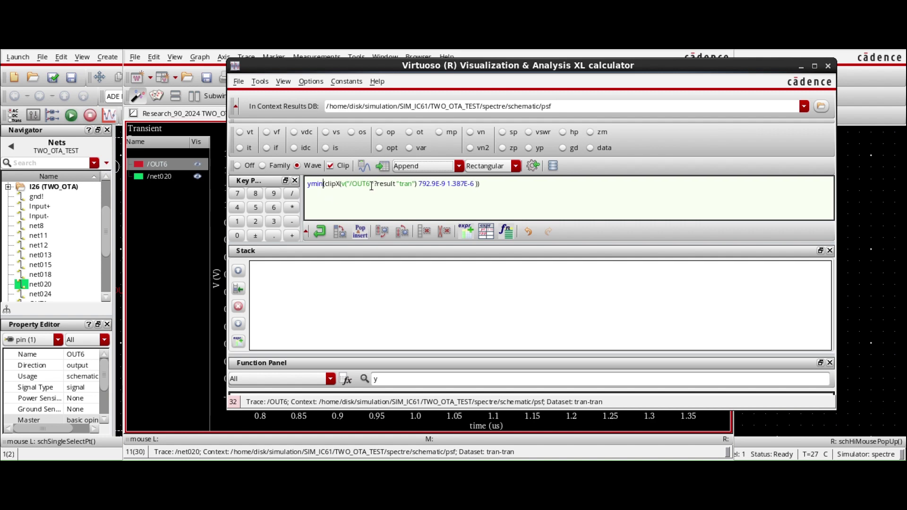
left_click(383, 166)
left_click(297, 124)
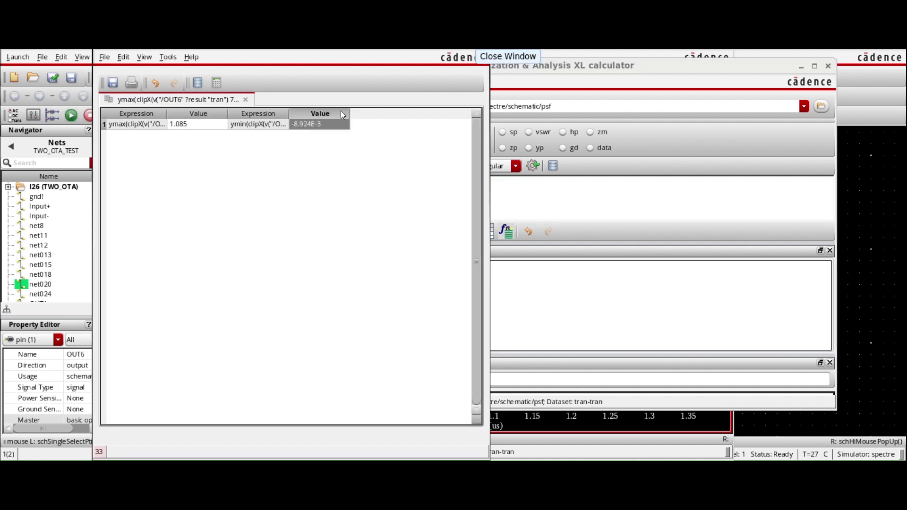
- Close the ymax and ymin results table and clear the calculator expression
left_click(246, 100)
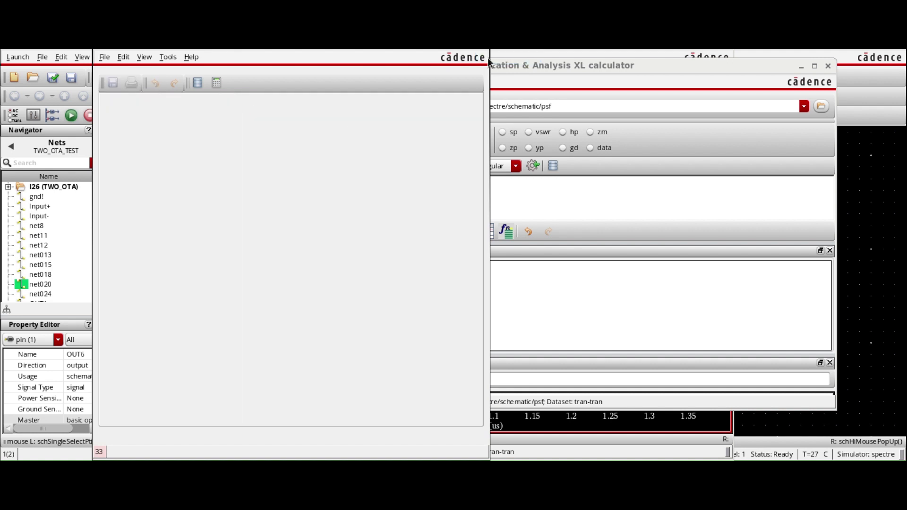
left_click(459, 48)
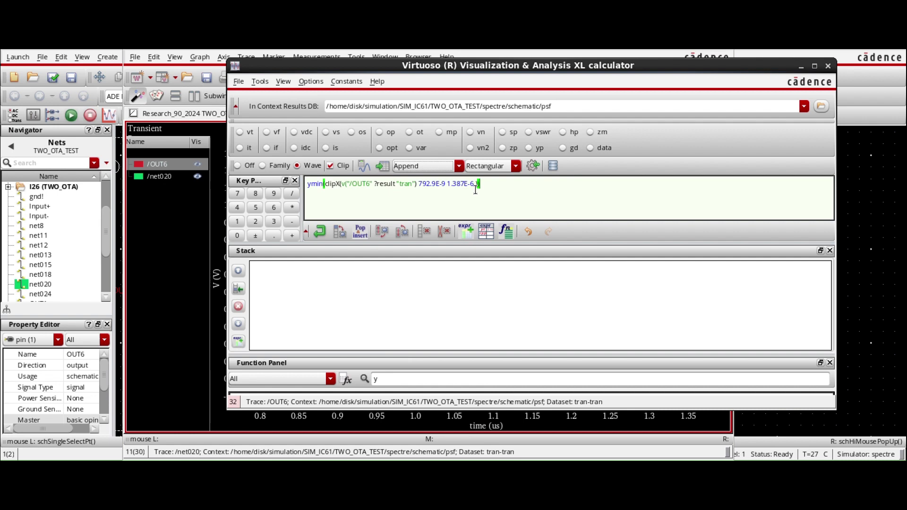
left_click_drag(481, 186, 306, 184)
key("BackSpace")
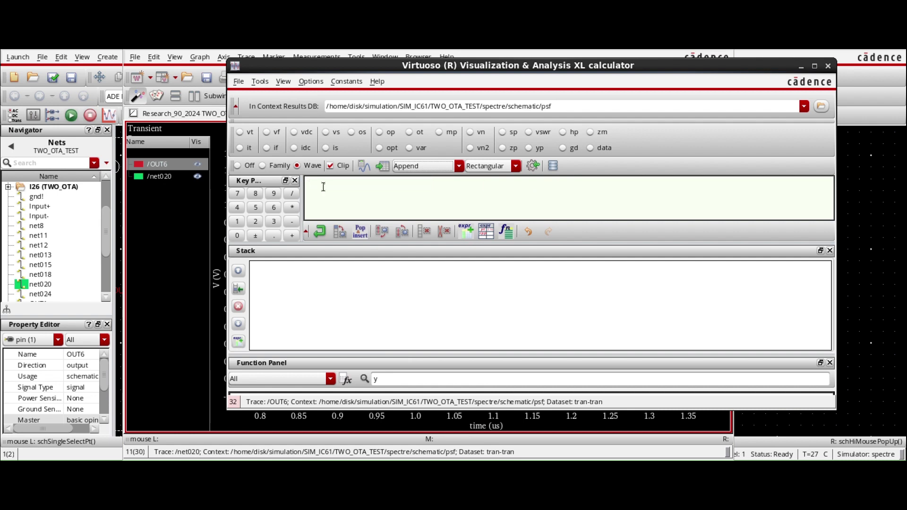
- Load the OUT6 curve from the transient plot into the calculator as a clipped expression
left_click(829, 250)
left_click(289, 296)
left_click(288, 307)
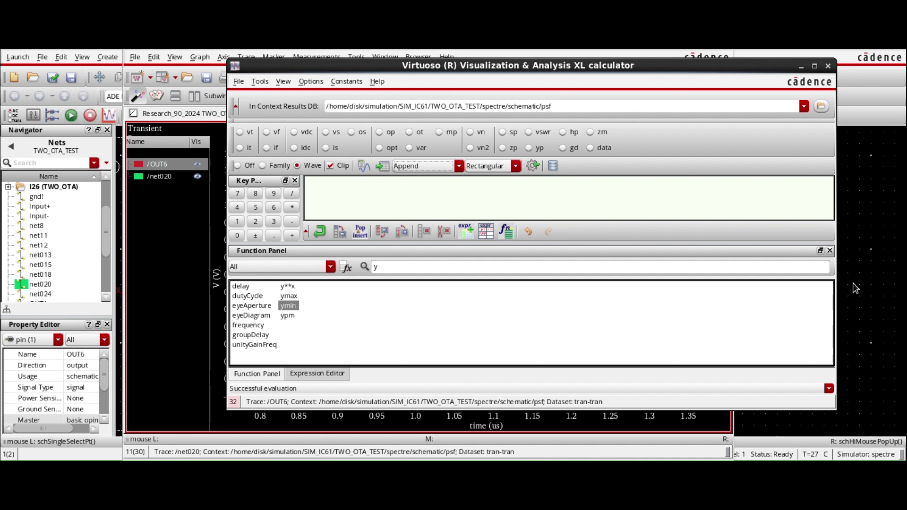
left_click(868, 290)
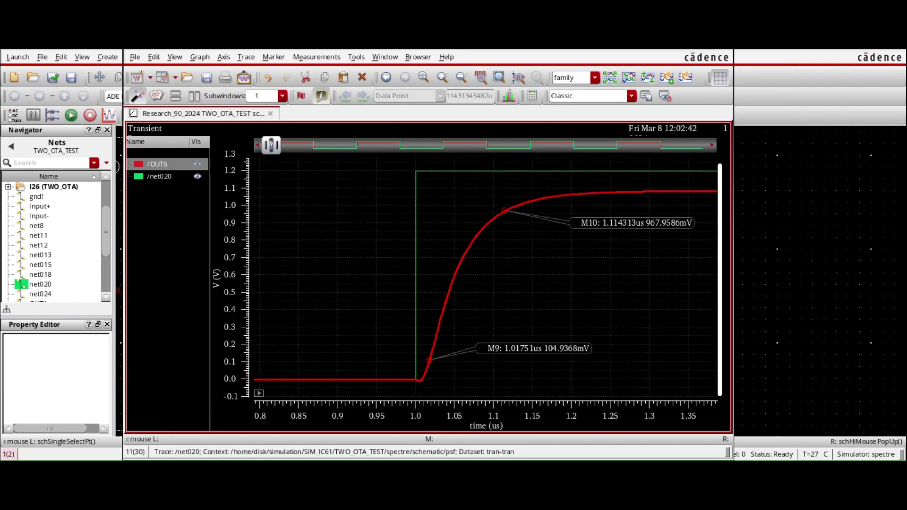
mouse_move(445, 297)
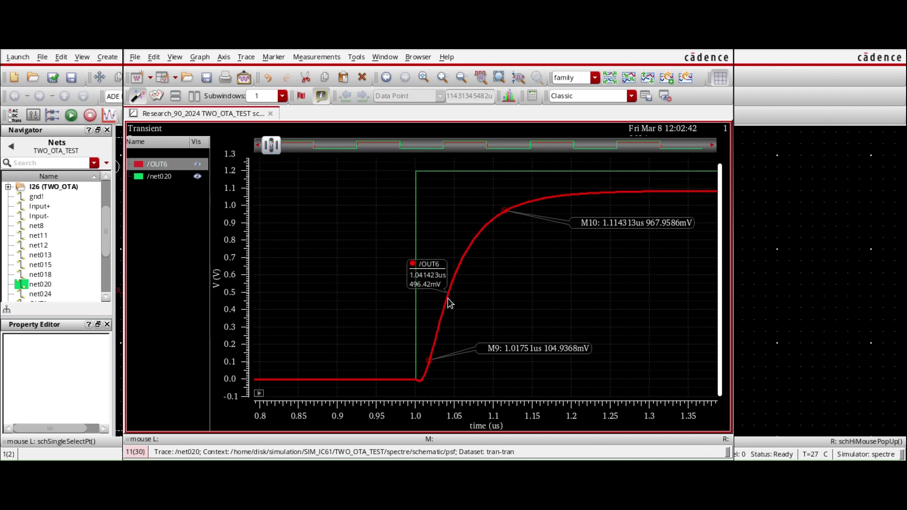
left_click(446, 294)
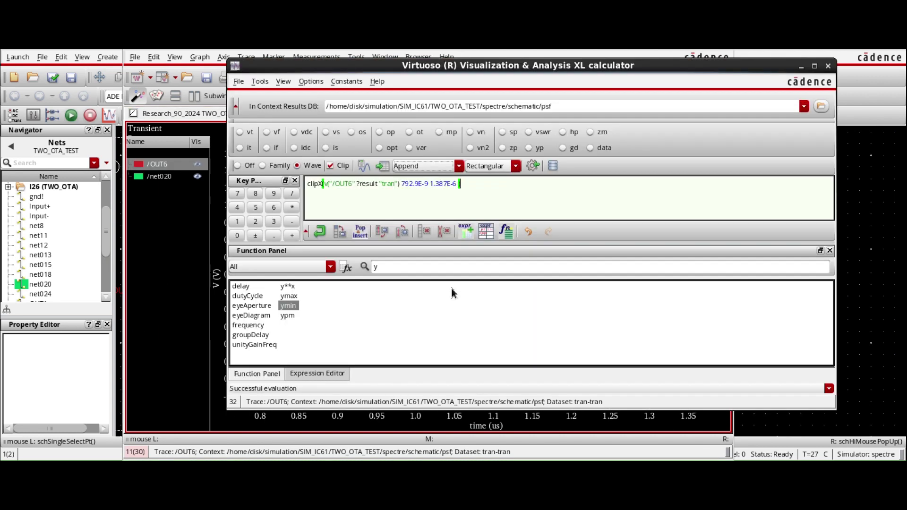
- Apply the ymin function to the clipped OUT6 expression and evaluate it in a results table
left_click(288, 306)
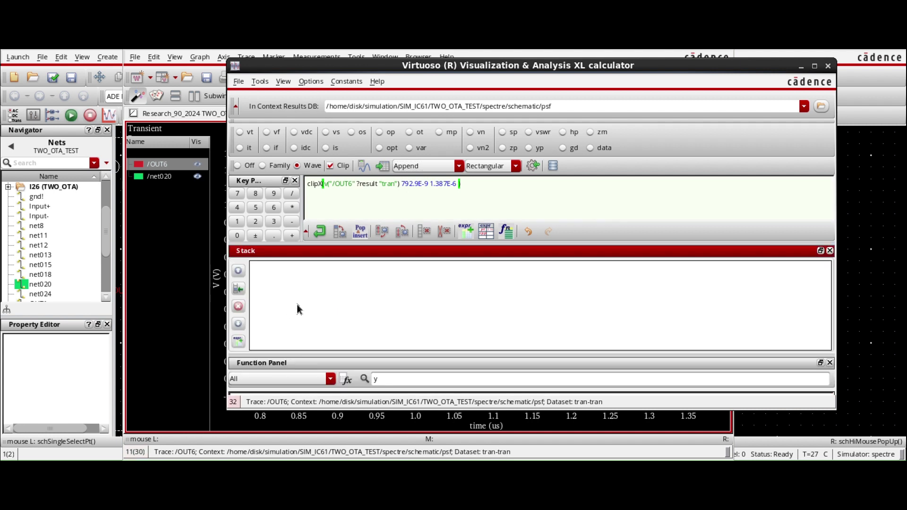
left_click(830, 252)
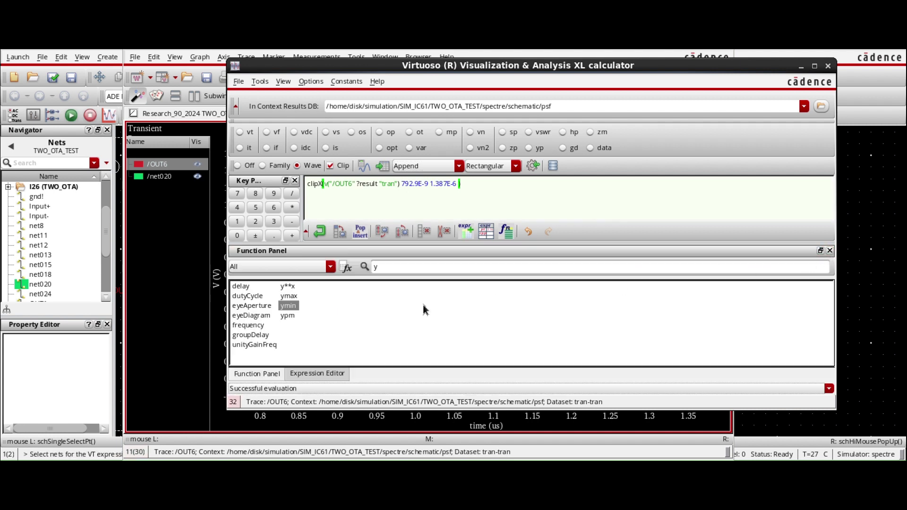
double_click(288, 307)
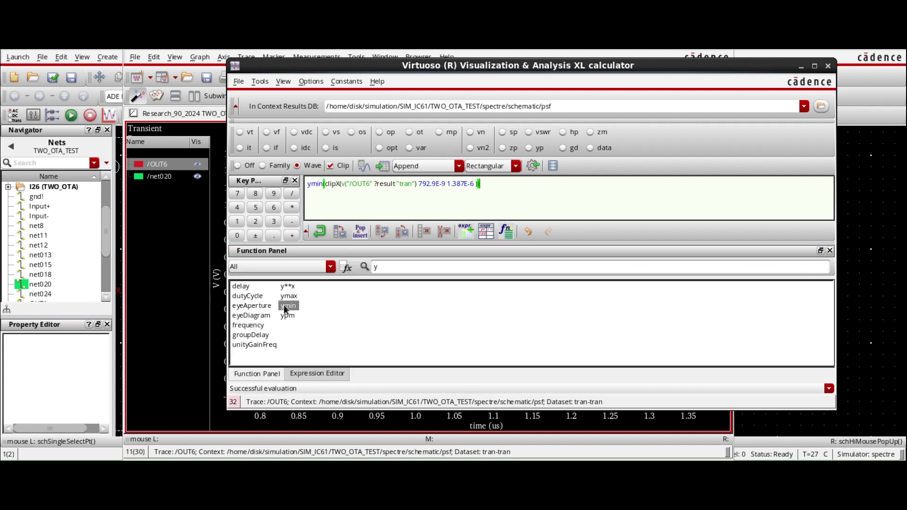
left_click(363, 164)
left_click(187, 125)
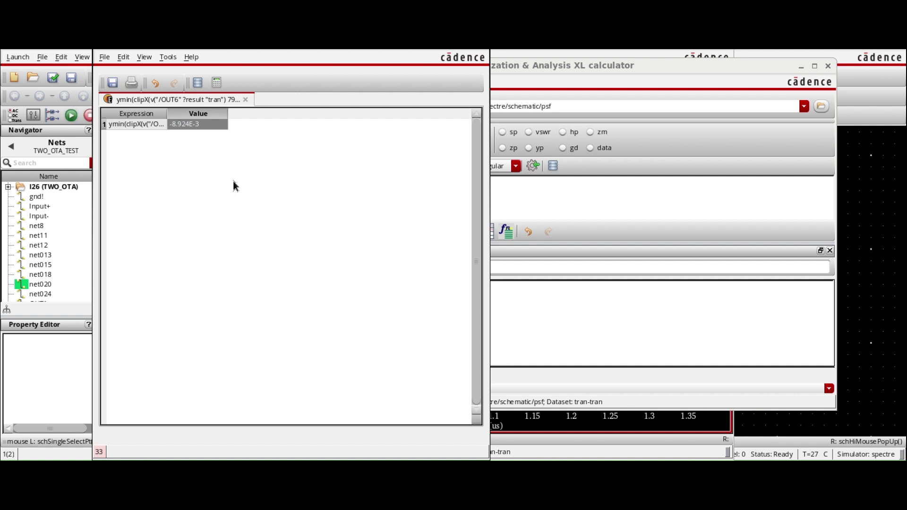
- Return to the transient plot and inspect the lowest part of the OUT6 curve just after 1.0 us
left_click(544, 313)
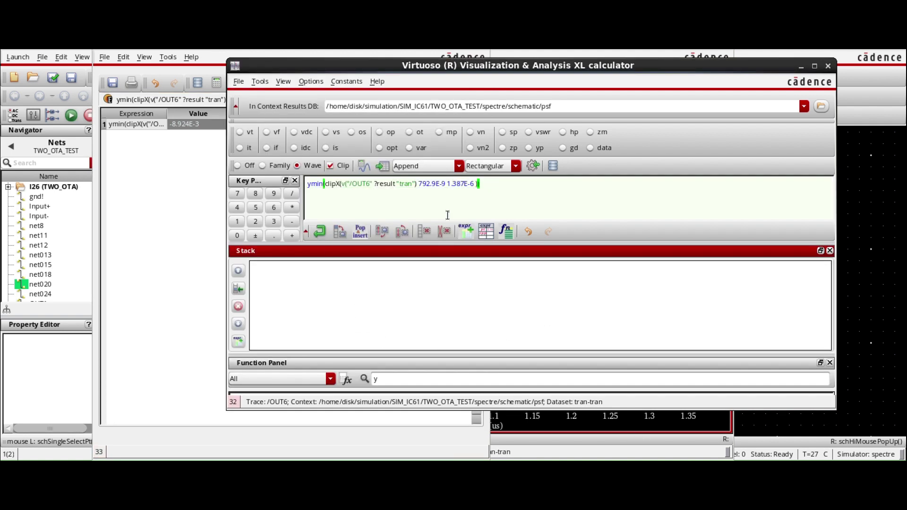
left_click_drag(350, 65, 317, 70)
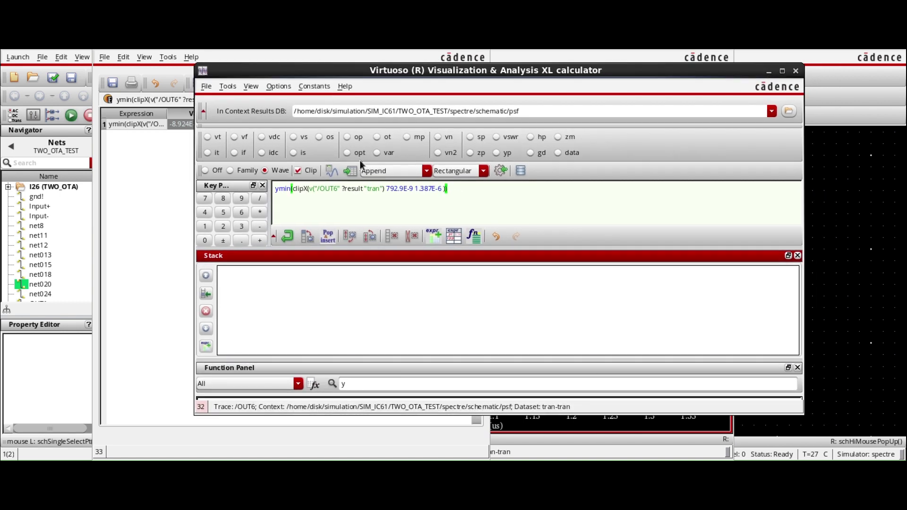
key("alt+Tab")
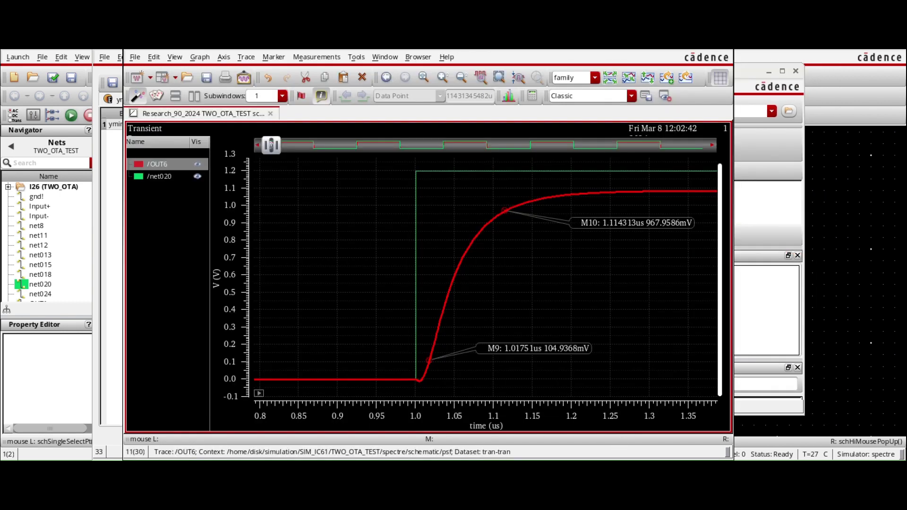
left_click(513, 380)
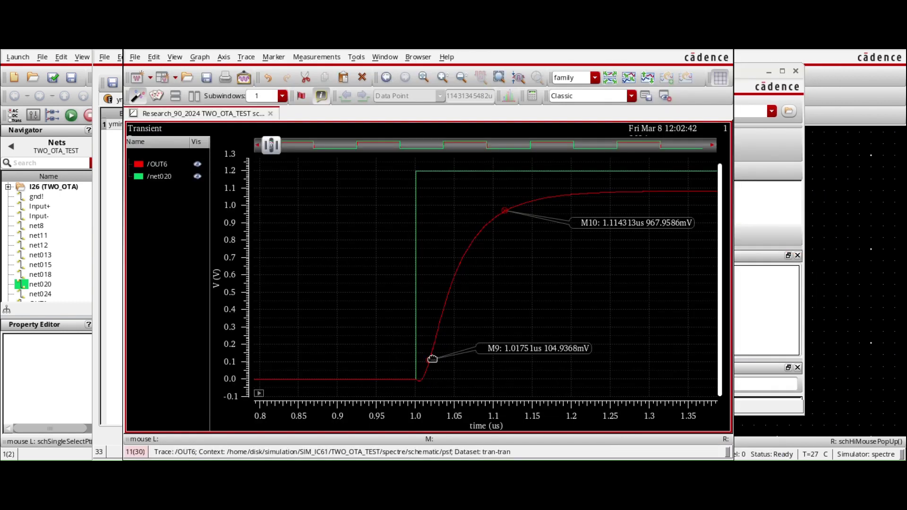
mouse_move(426, 382)
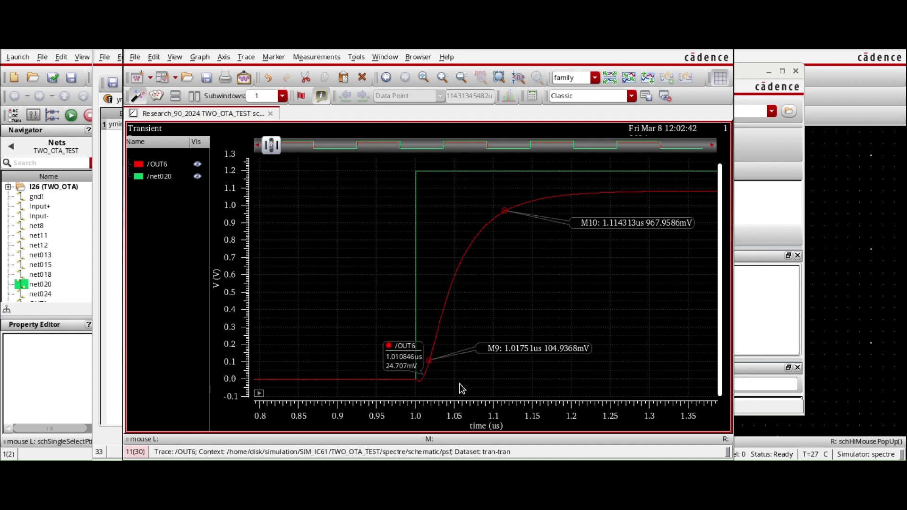
- Switch to Excel and record the minimum output voltage as 8.5e-03 in cell H5
key("alt+Tab")
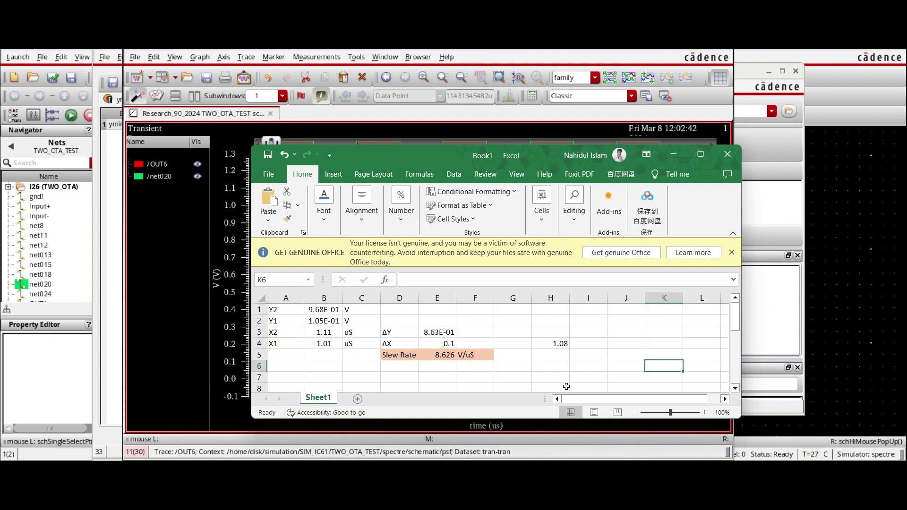
left_click(547, 356)
double_click(547, 355)
type("8")
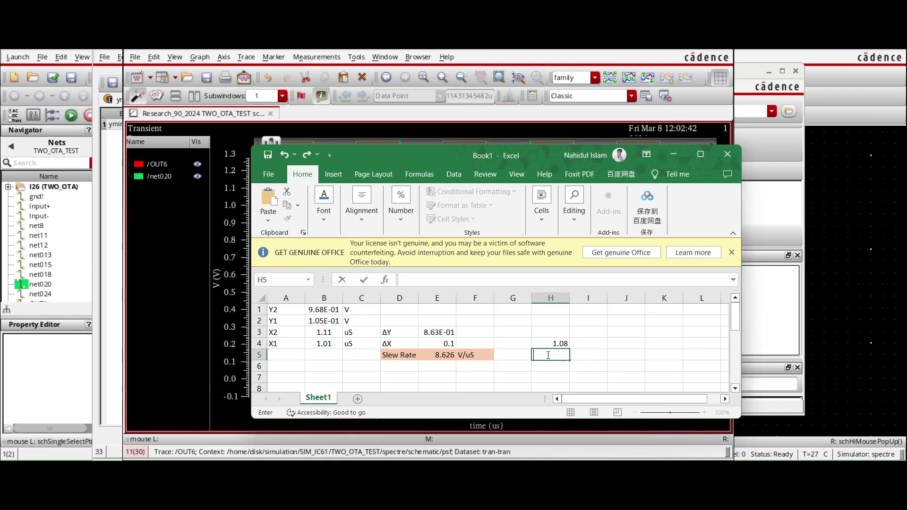
type(".5e-03")
key("Return")
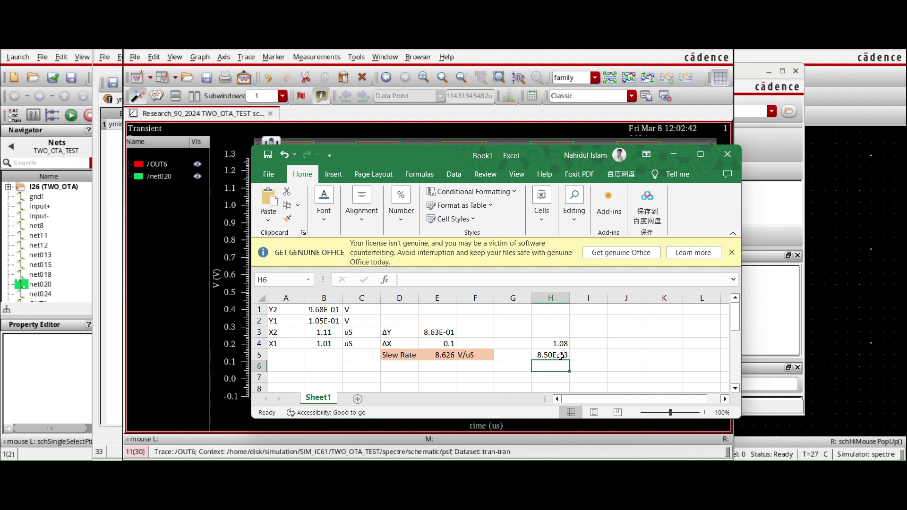
left_click(546, 356)
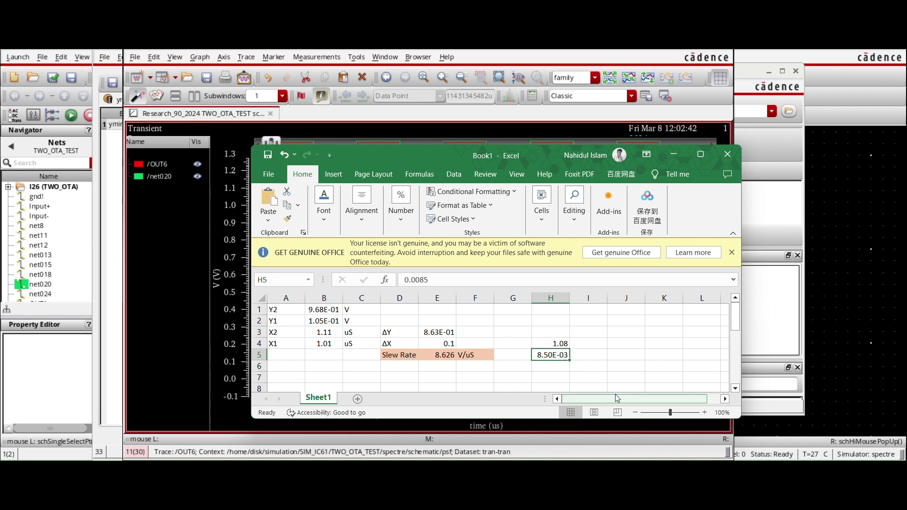
double_click(540, 355)
left_click(633, 374)
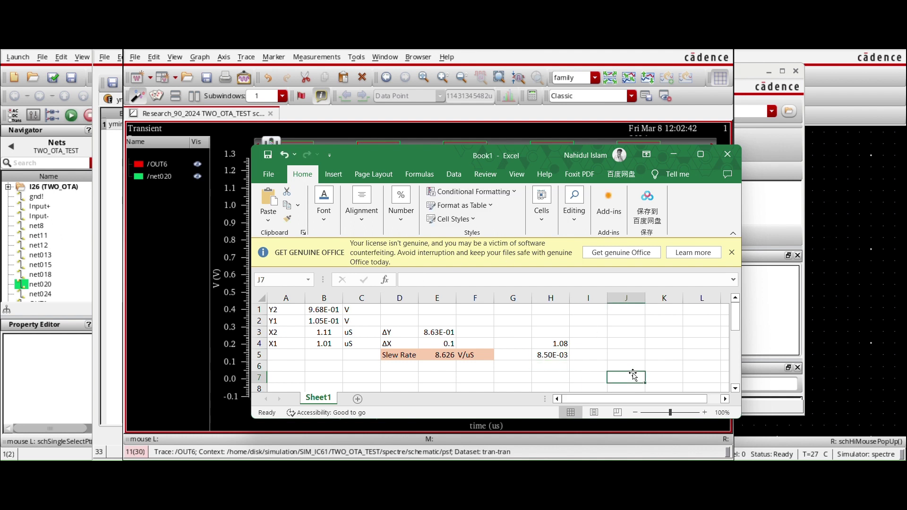
- Return to the waveform calculator, clear the ymin expression and close the Stack pane
left_click(668, 157)
left_click(698, 49)
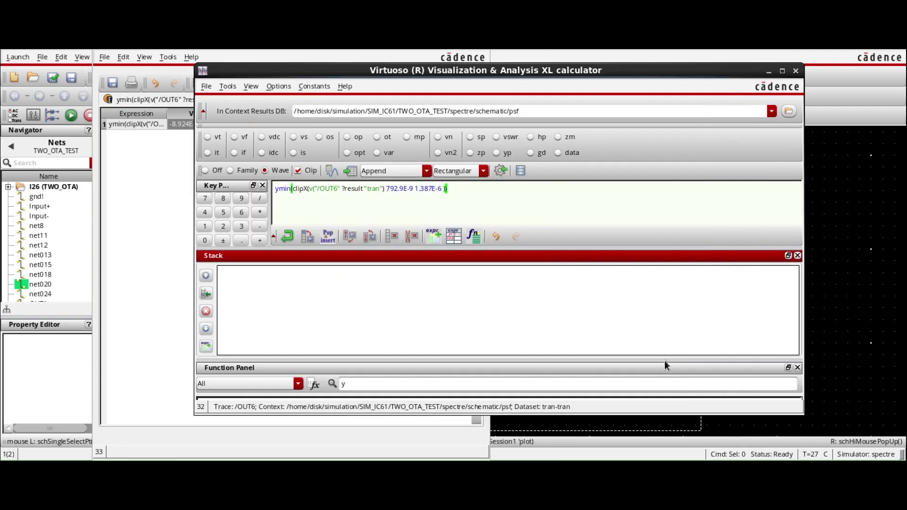
left_click(416, 234)
left_click(797, 256)
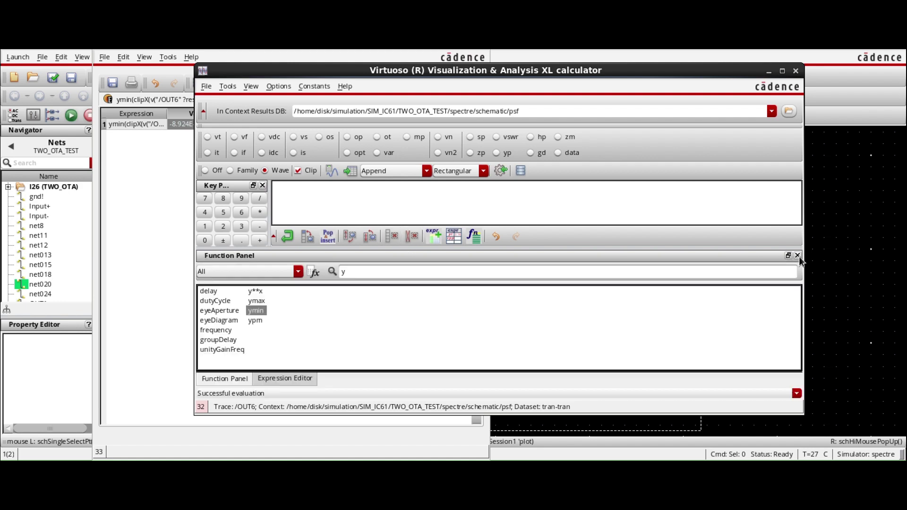
- Search the calculator functions for "sl" and open the slewRate function's settings
left_click_drag(368, 271, 324, 269)
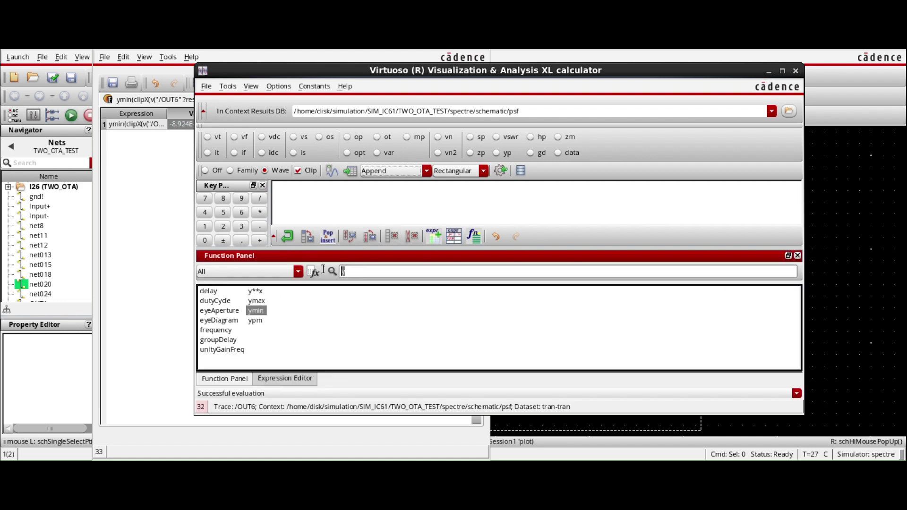
key("BackSpace")
type("s")
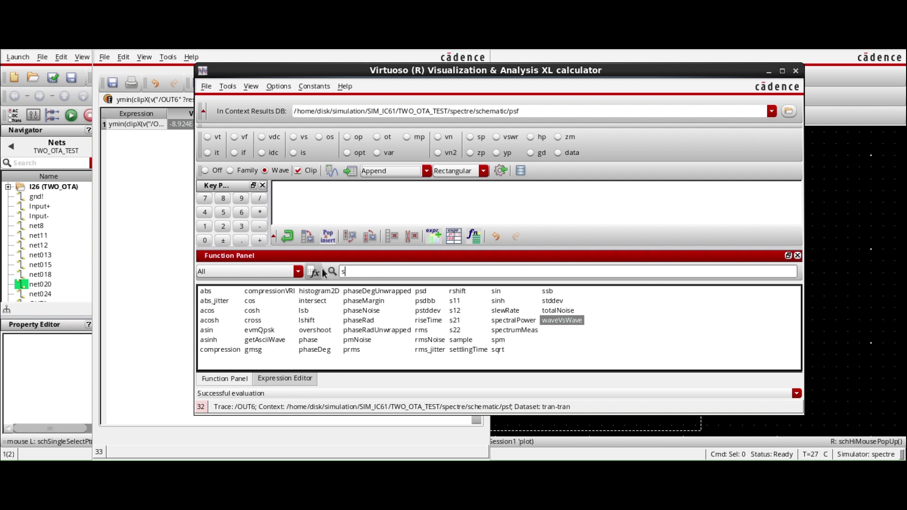
type("l")
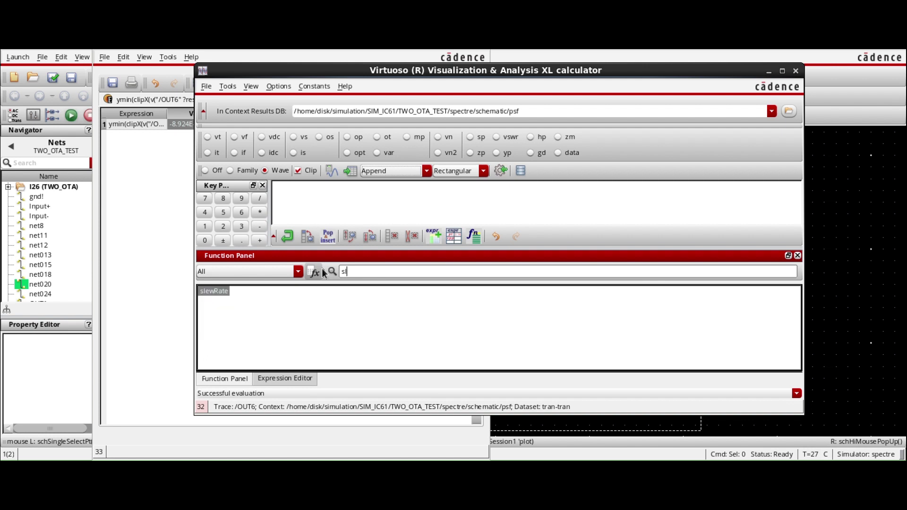
double_click(216, 292)
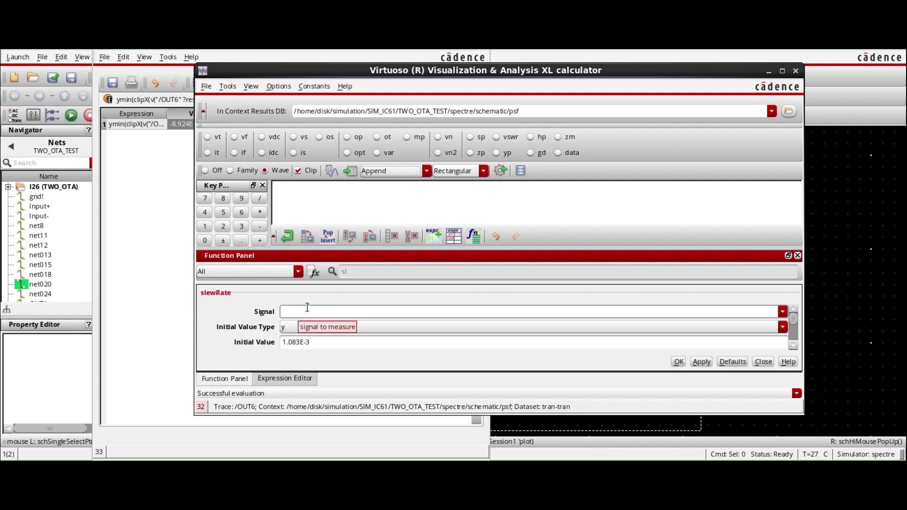
- Pick the transient voltage of OUT6 from the schematic and set the slewRate signal to VT("/OUT6")
left_click(208, 137)
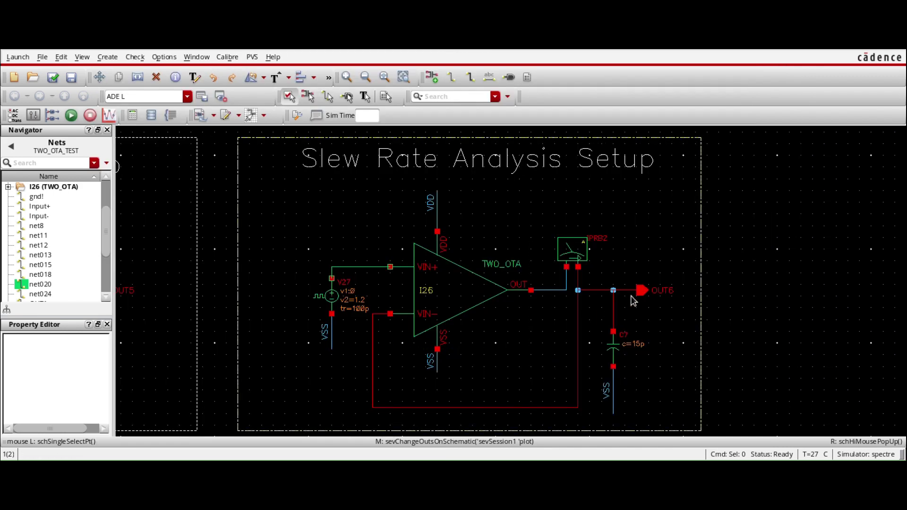
left_click(635, 297)
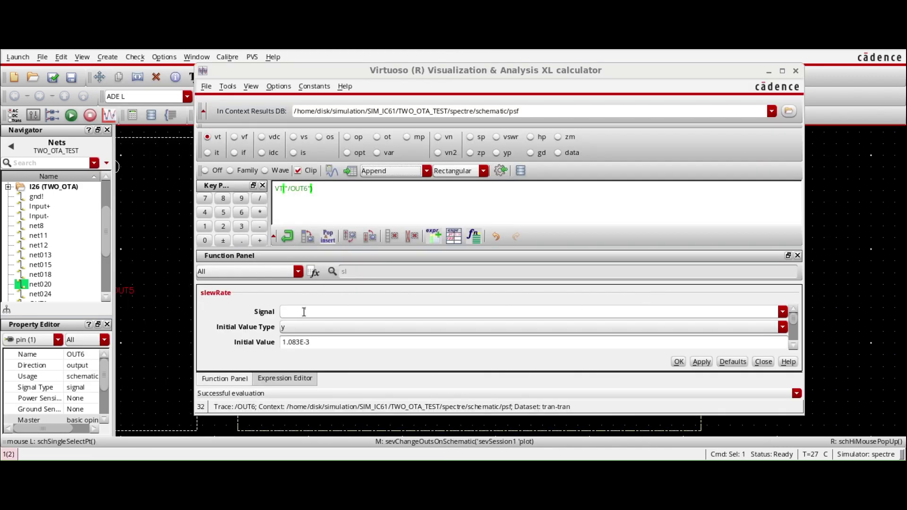
left_click(783, 312)
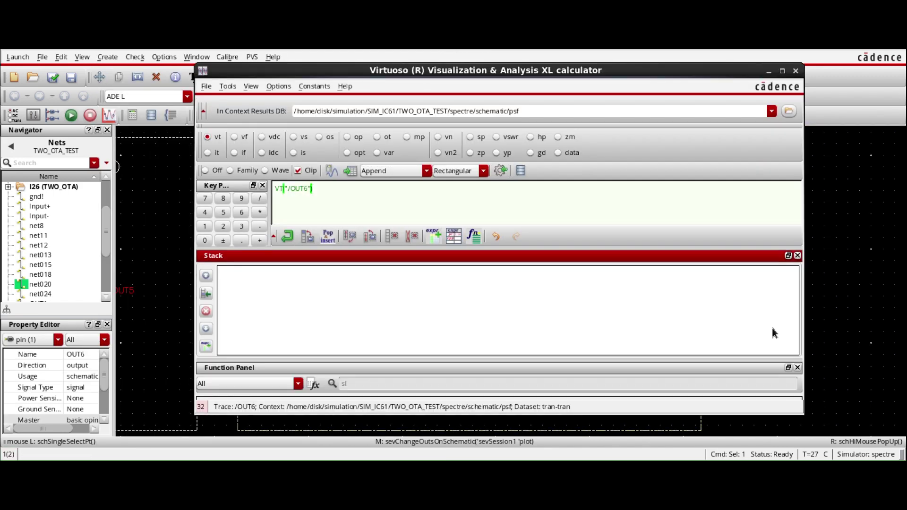
left_click(797, 255)
left_click(347, 311)
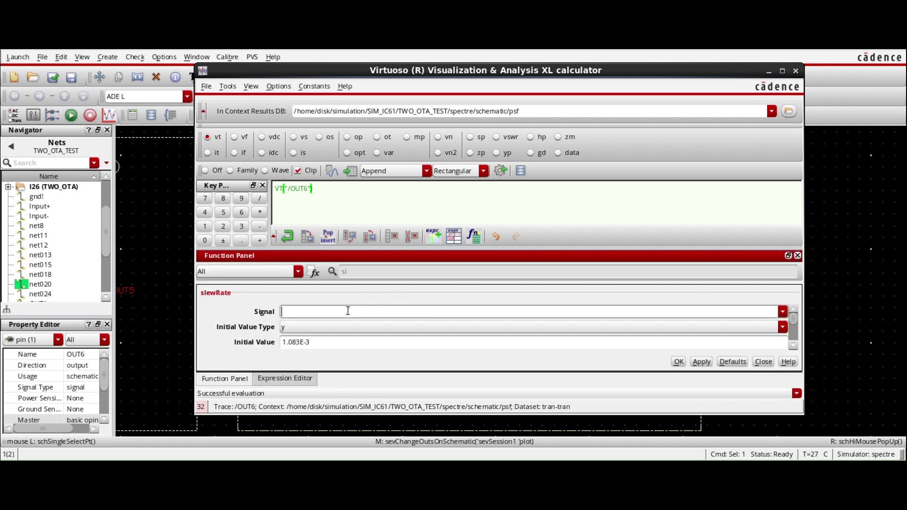
type("phaseDegUnwrapped(getData(\"loopGain\" ?result \"stb\"))")
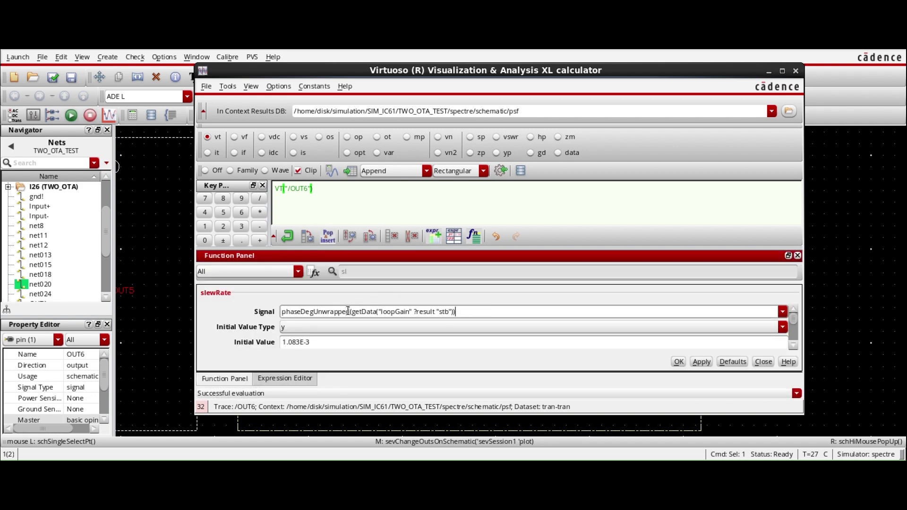
key("ctrl+z")
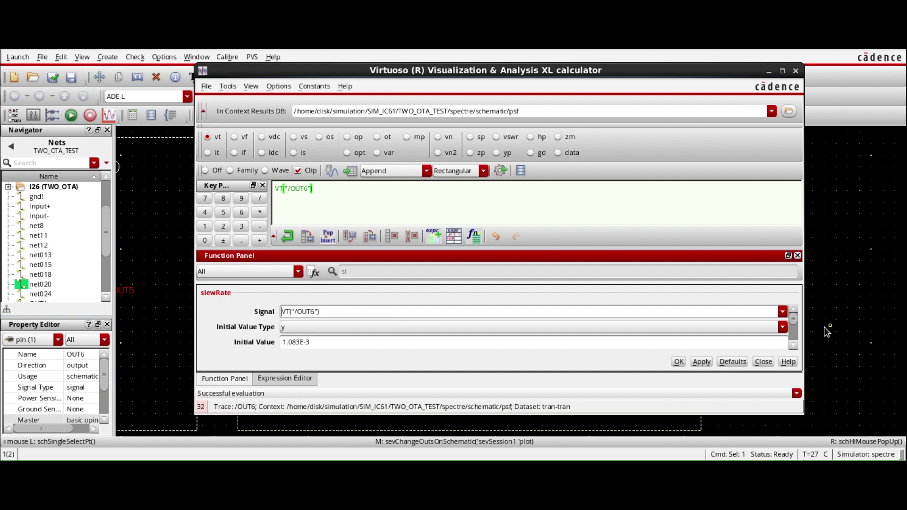
- Check the recorded minimum voltage in Excel and set the slewRate initial value to 8.5m
left_click_drag(793, 325, 787, 333)
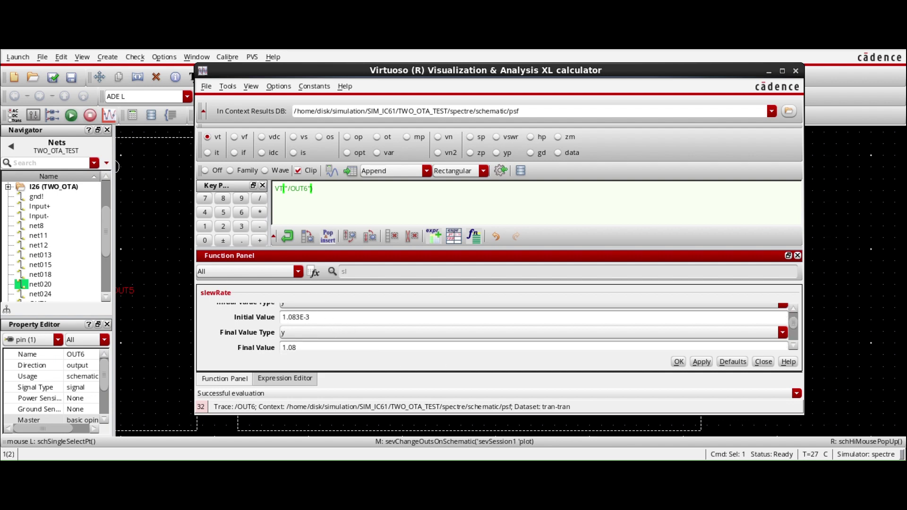
key("alt+Tab")
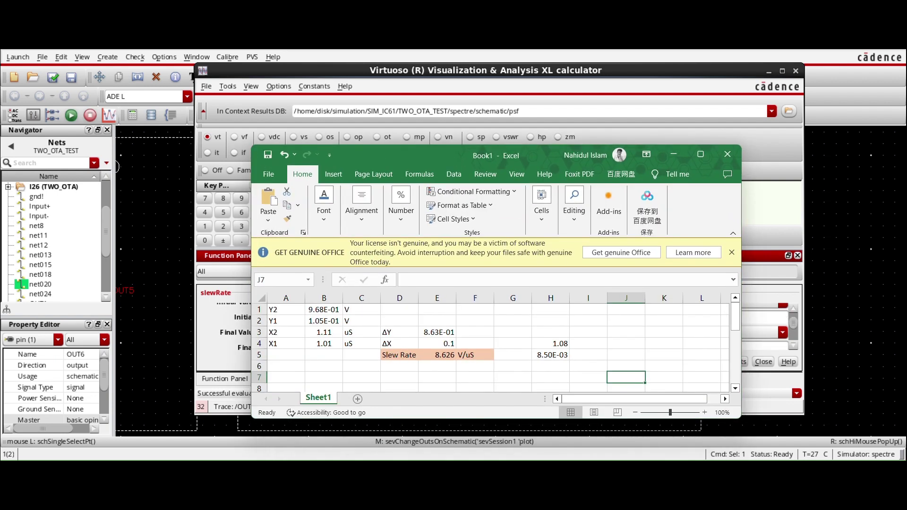
key("alt+Tab")
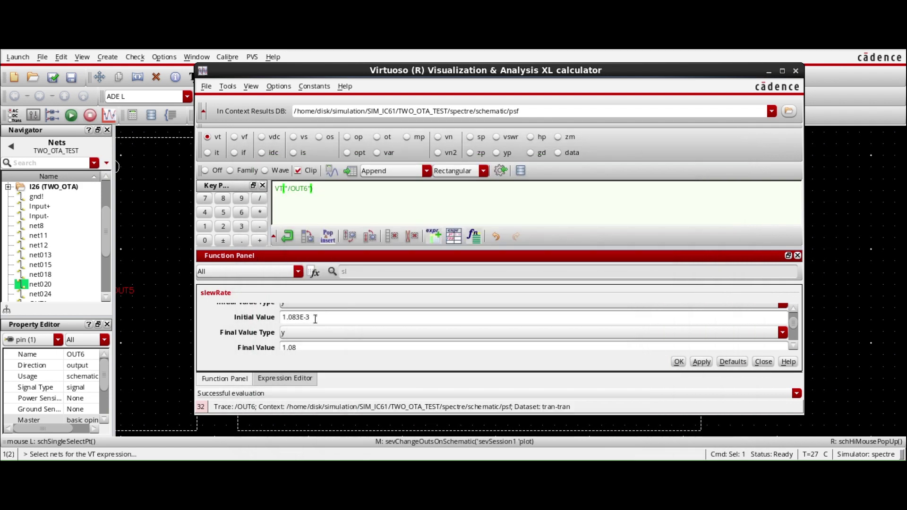
triple_click(315, 318)
type("8")
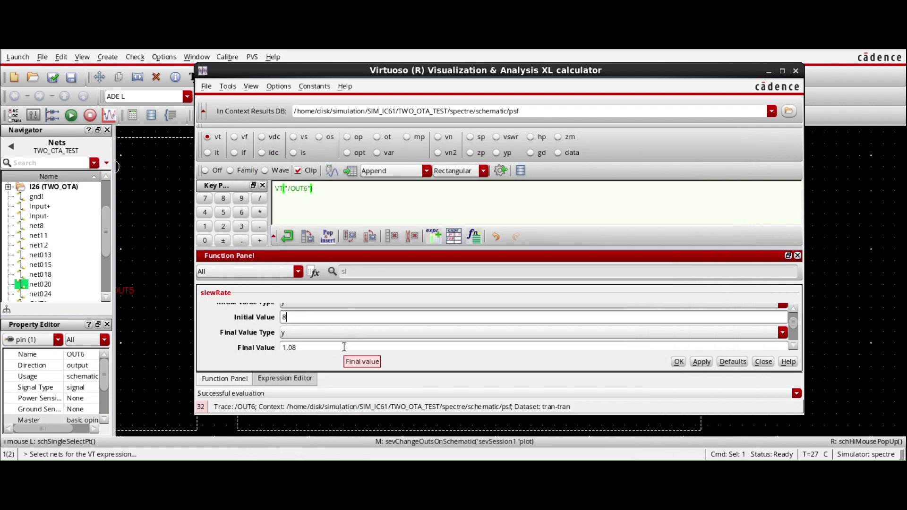
type(".5m")
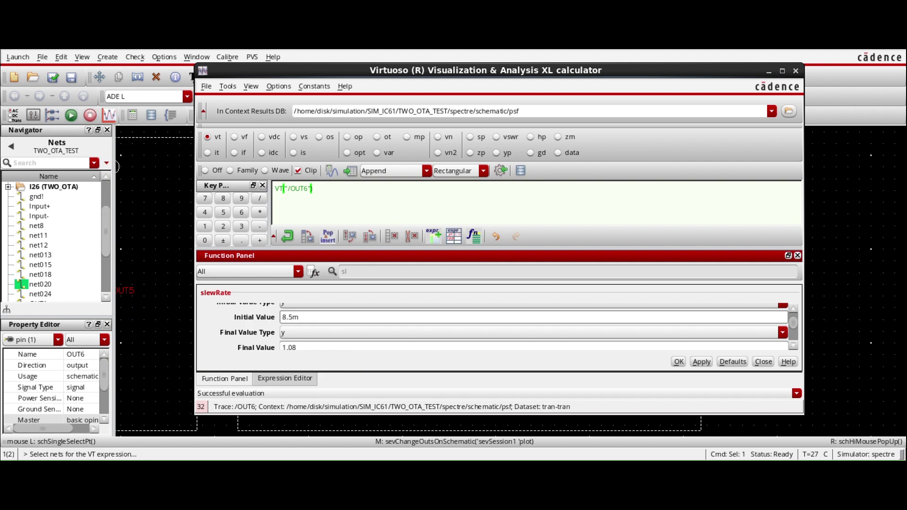
- Check the slewRate initial and final values against the OUT6 waveform and the minimum and maximum recorded in Excel
key("alt+Tab")
mouse_move(424, 375)
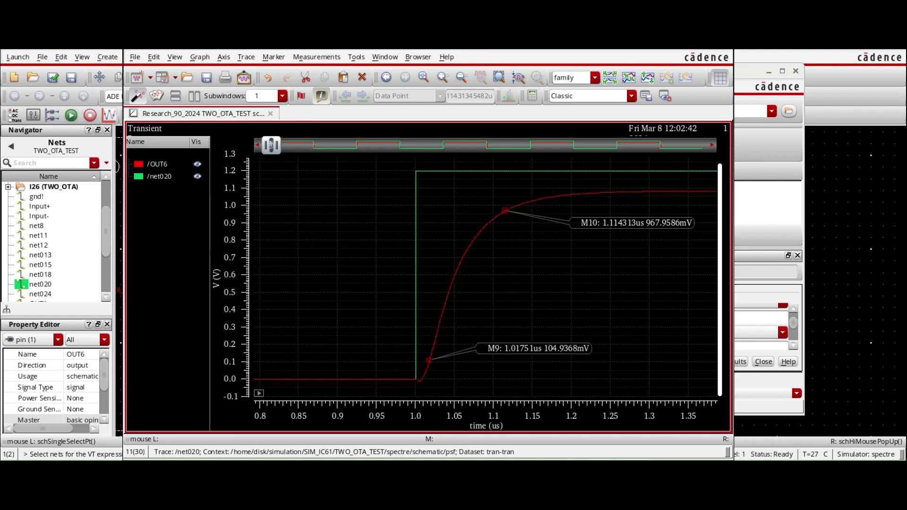
key("alt+Tab")
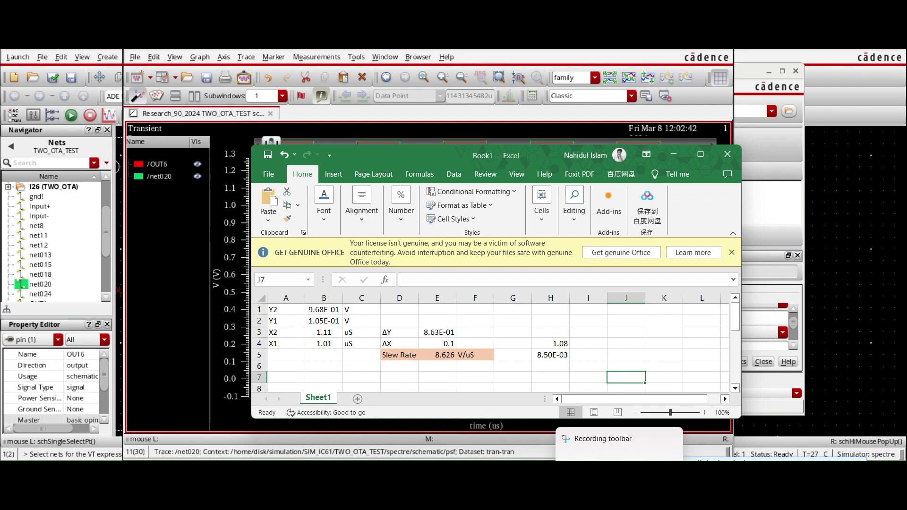
mouse_move(567, 472)
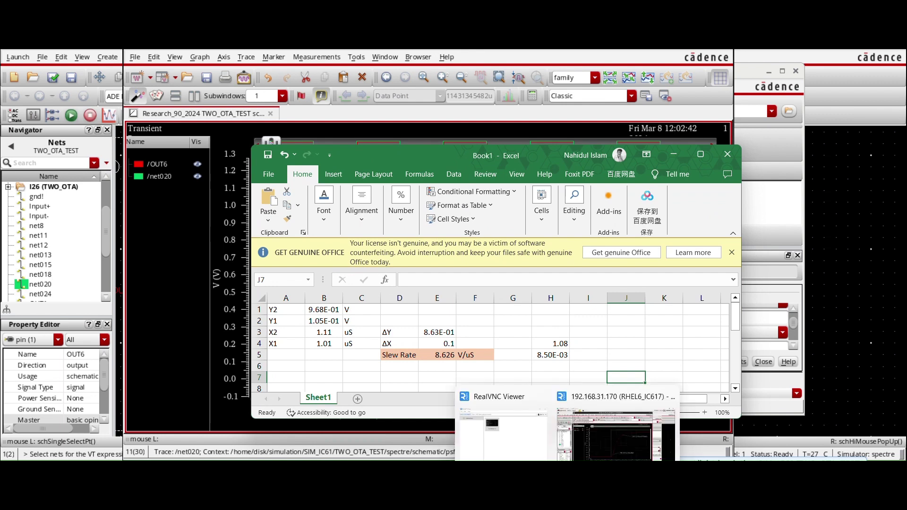
left_click(614, 441)
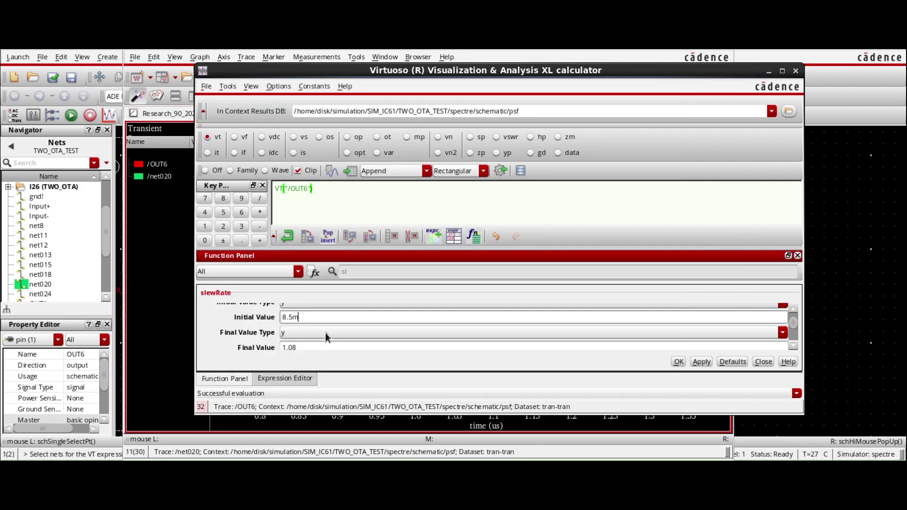
key("alt+Tab")
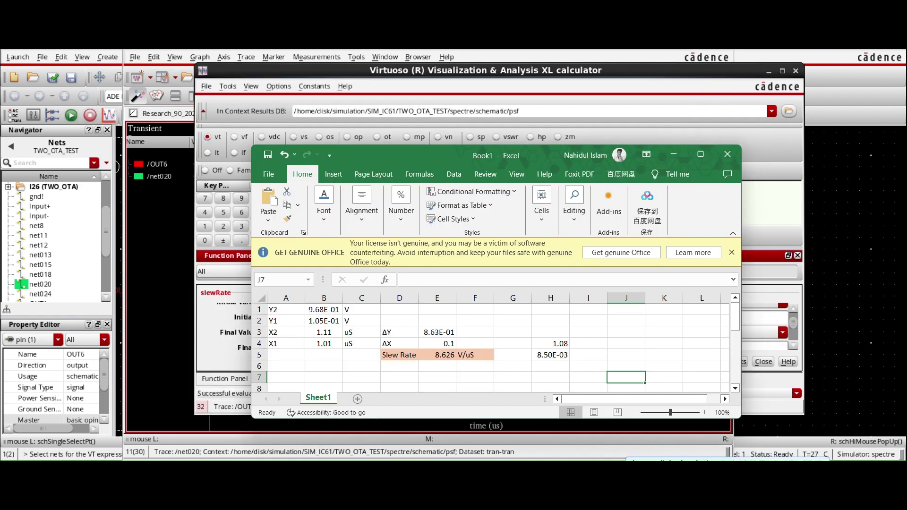
key("alt+Tab")
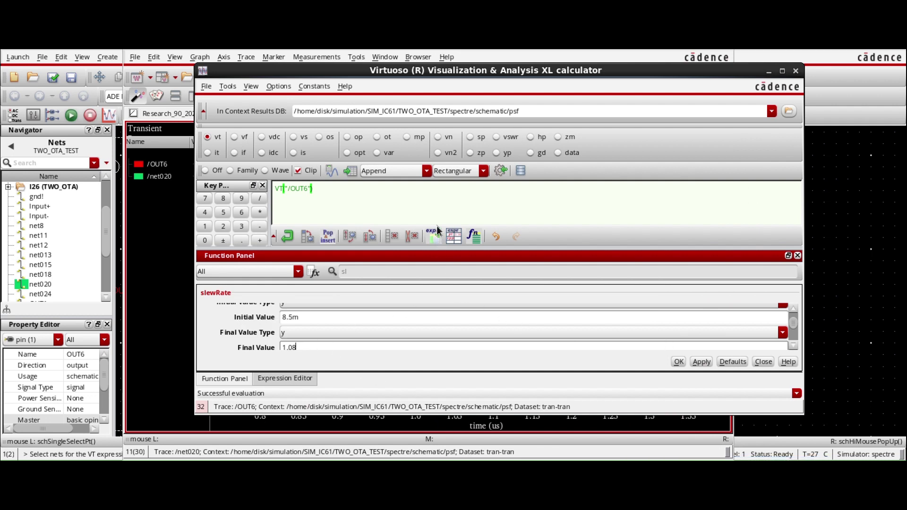
- Review the remaining slewRate settings, evaluate the function into the results table and select the resulting slew rate value
left_click_drag(794, 319, 796, 330)
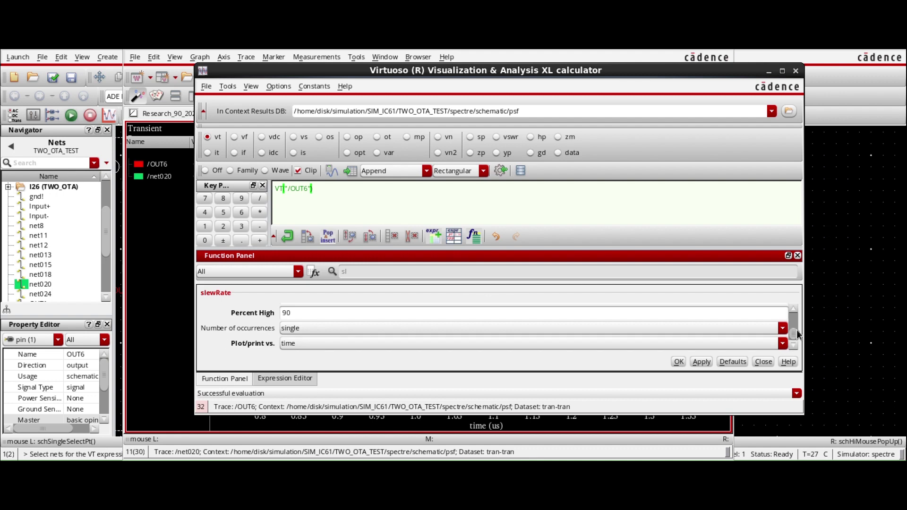
left_click(702, 362)
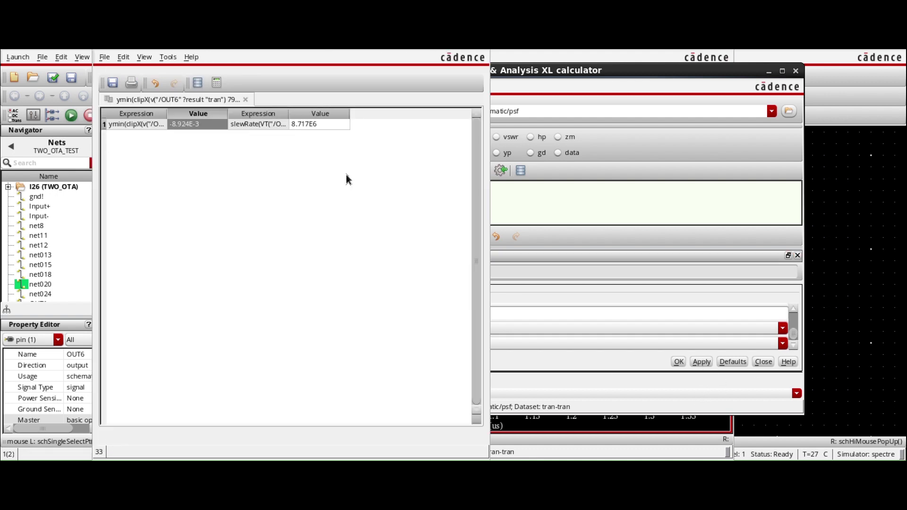
left_click(309, 127)
- Compare the calculator's slew rate with the value calculated in cell E5 of the Excel sheet
key("alt+Tab")
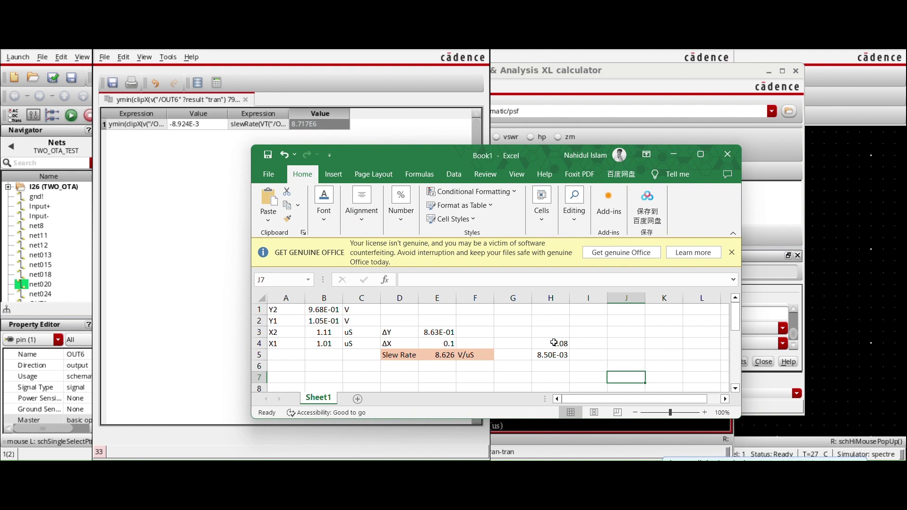
left_click(444, 356)
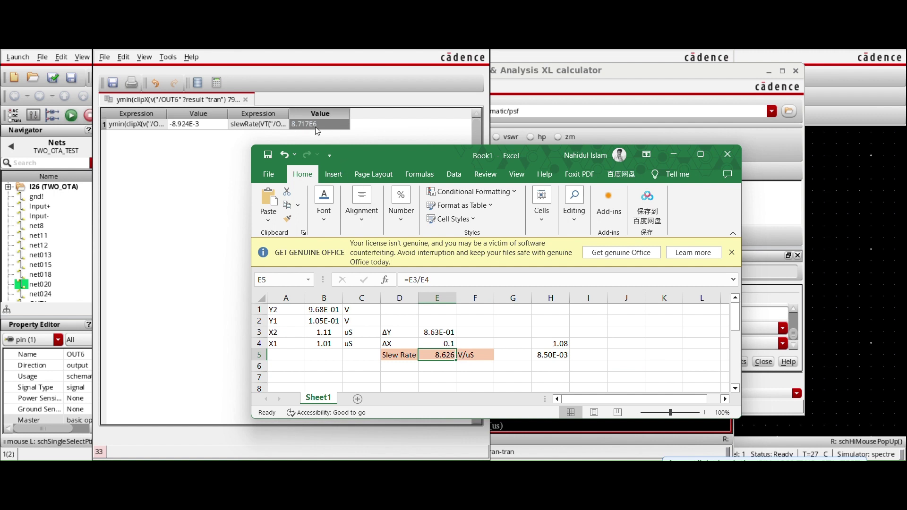
left_click(440, 378)
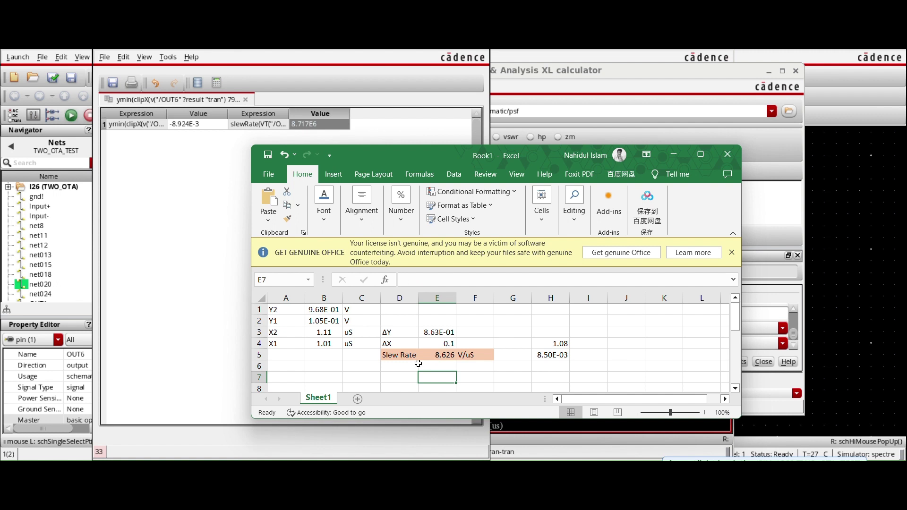
left_click_drag(388, 357, 425, 364)
left_click(427, 364)
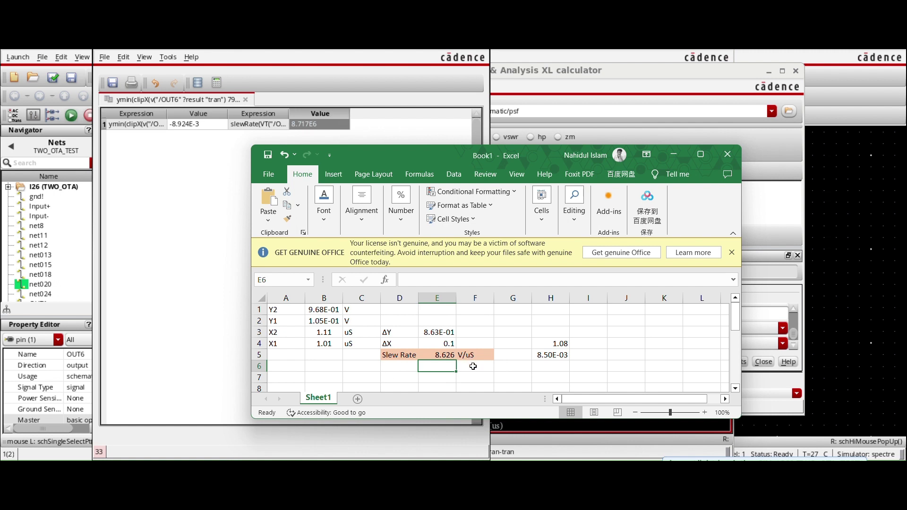
- Minimize Excel and the calculator, review the OUT6 waveform, and clear the graph and results windows to return to the Slew Rate Analysis Setup schematic
left_click(673, 155)
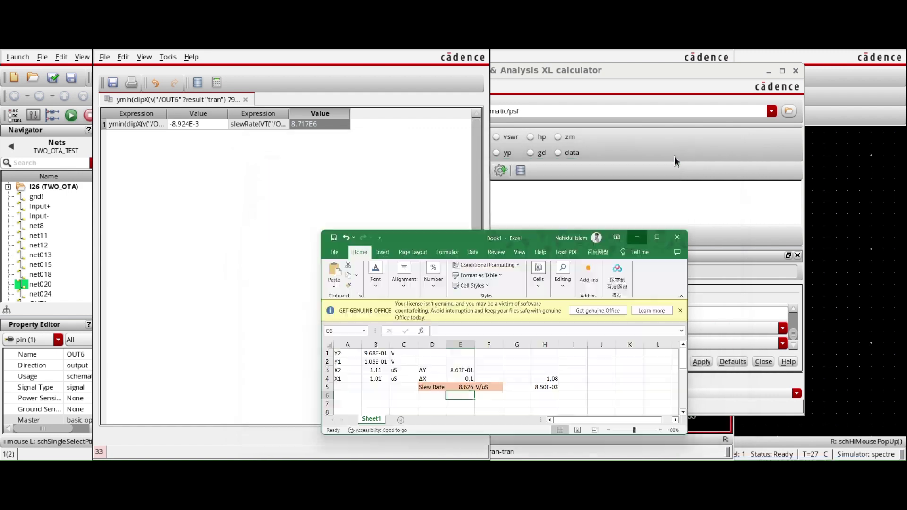
left_click(769, 72)
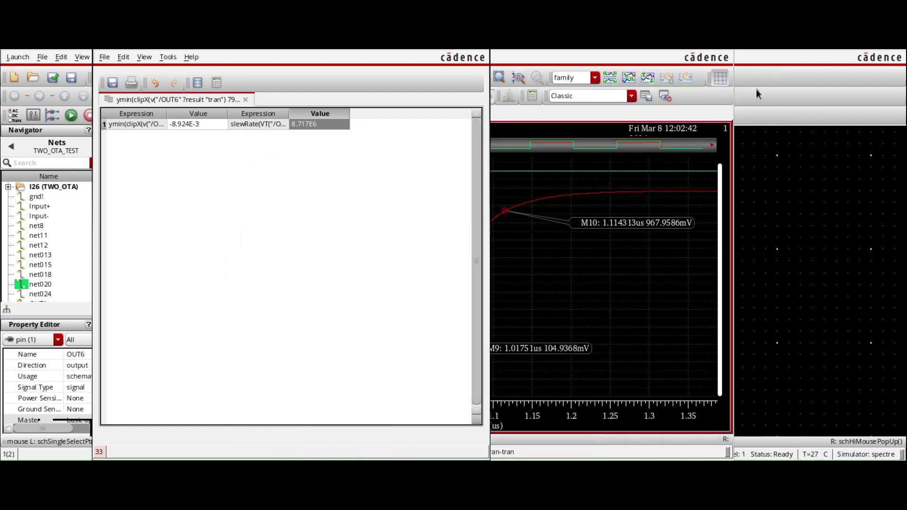
left_click(576, 278)
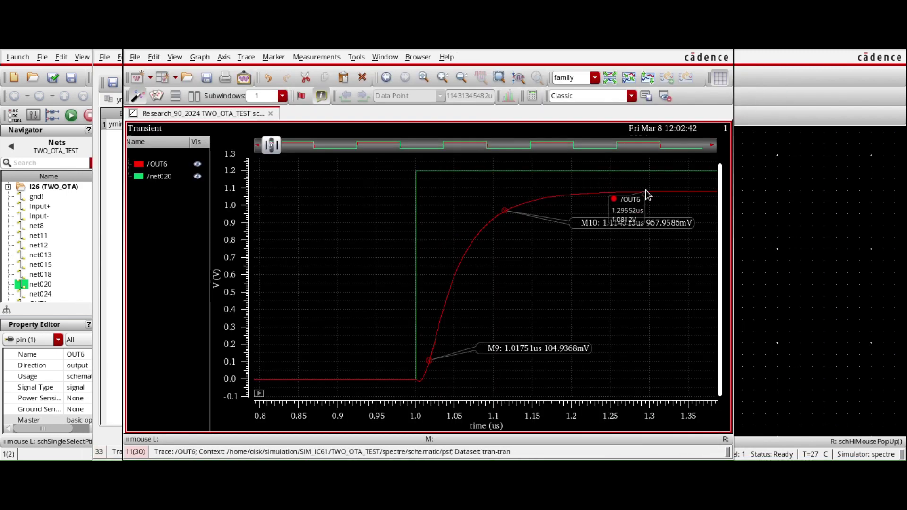
mouse_move(501, 222)
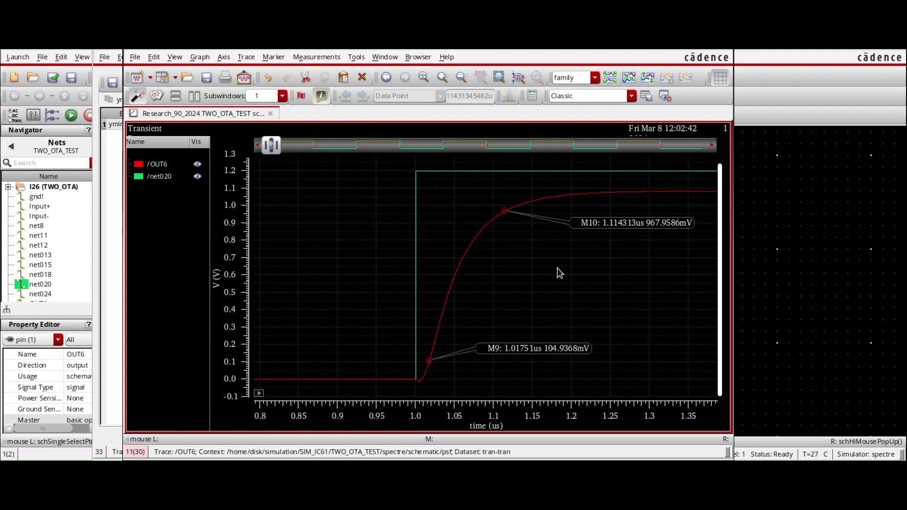
left_click(690, 49)
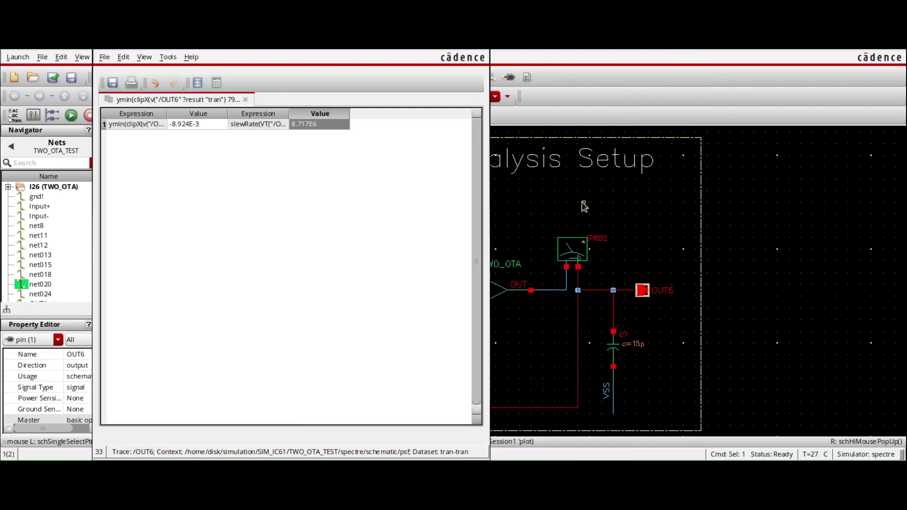
left_click(455, 50)
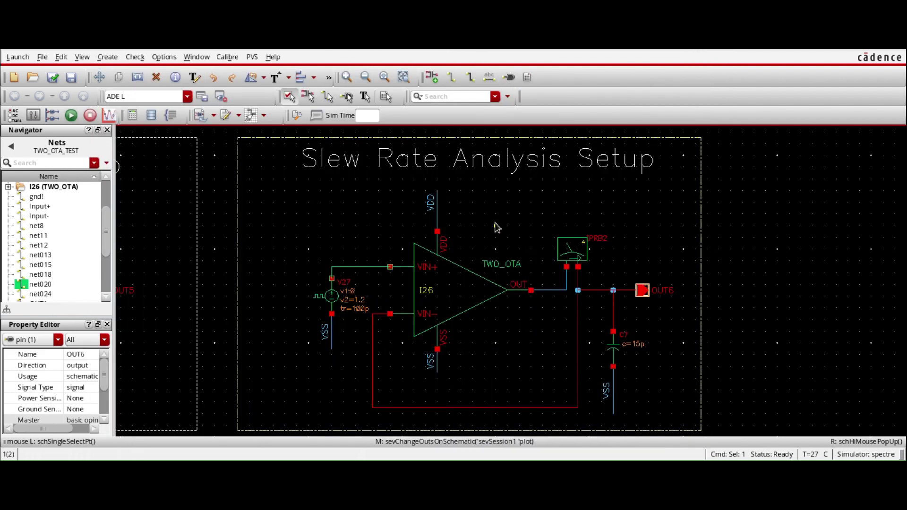